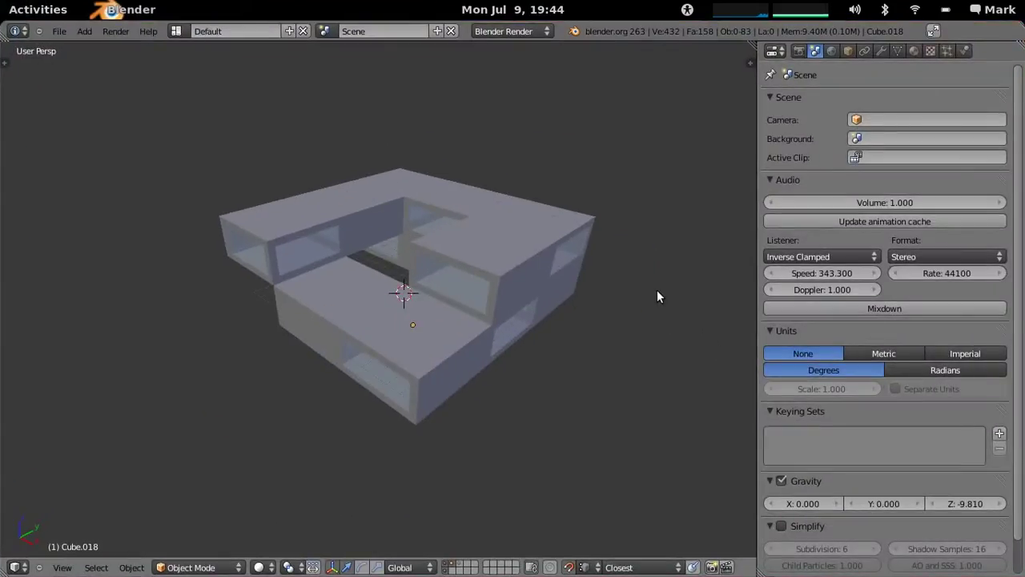
middle_drag(585, 368, 417, 297)
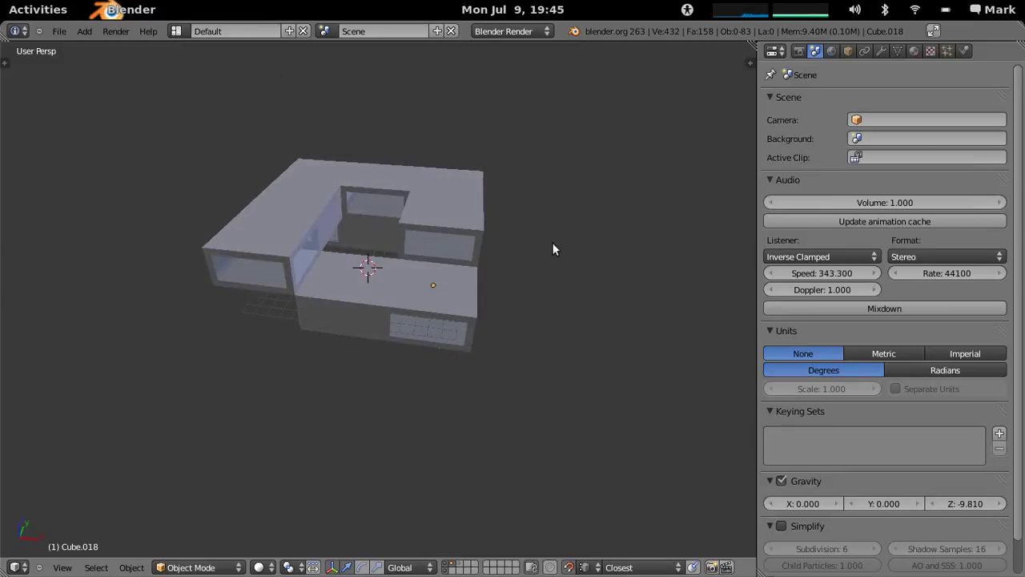
middle_drag(492, 305, 416, 340)
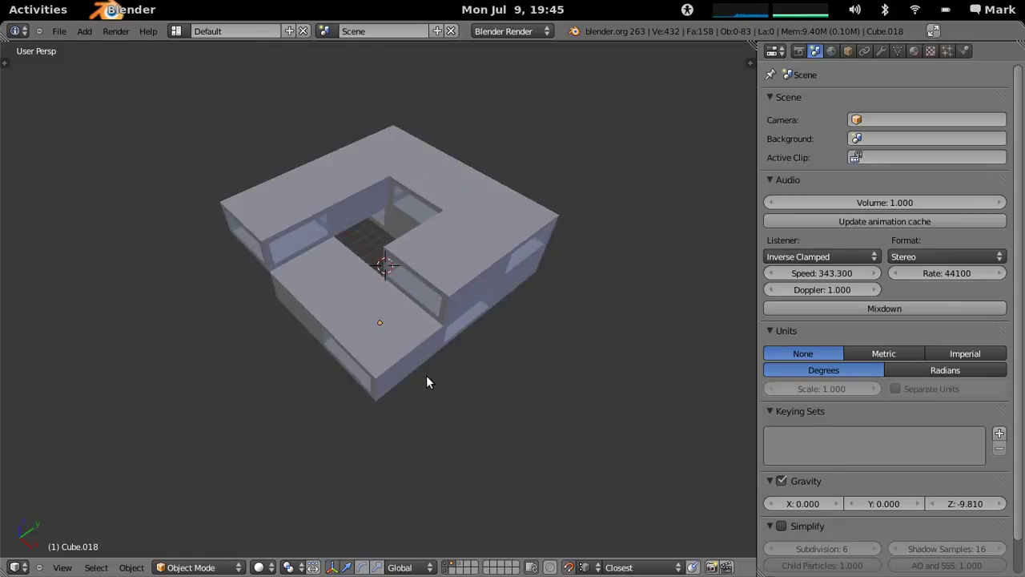
middle_drag(456, 397, 350, 405)
middle_drag(495, 321, 494, 402)
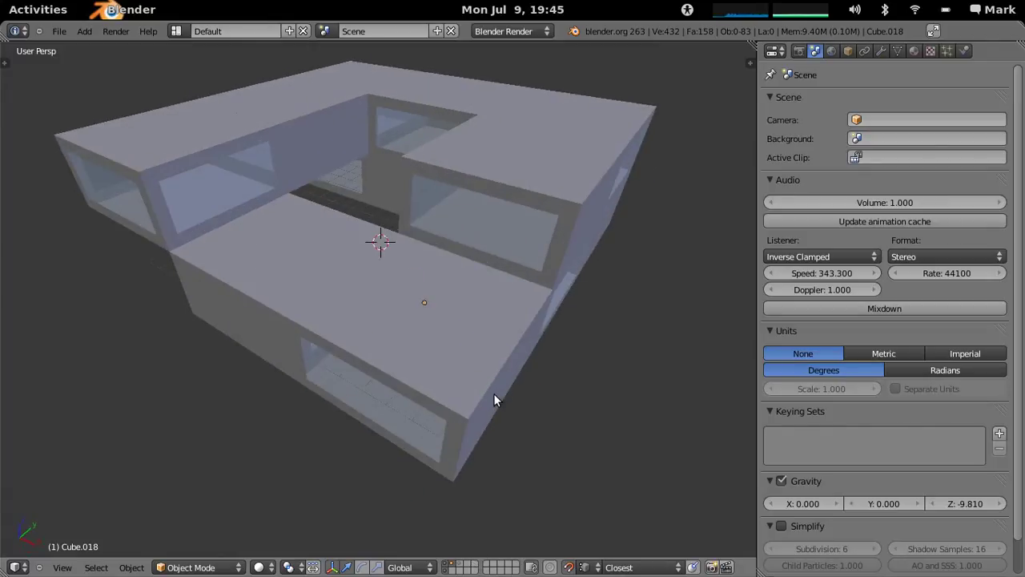
scroll(495, 384, down, 2)
Step: Enable the Architecture add-ons ODS Studio and ODS Studio - CFD in the user preferences
key(ctrl+alt+u)
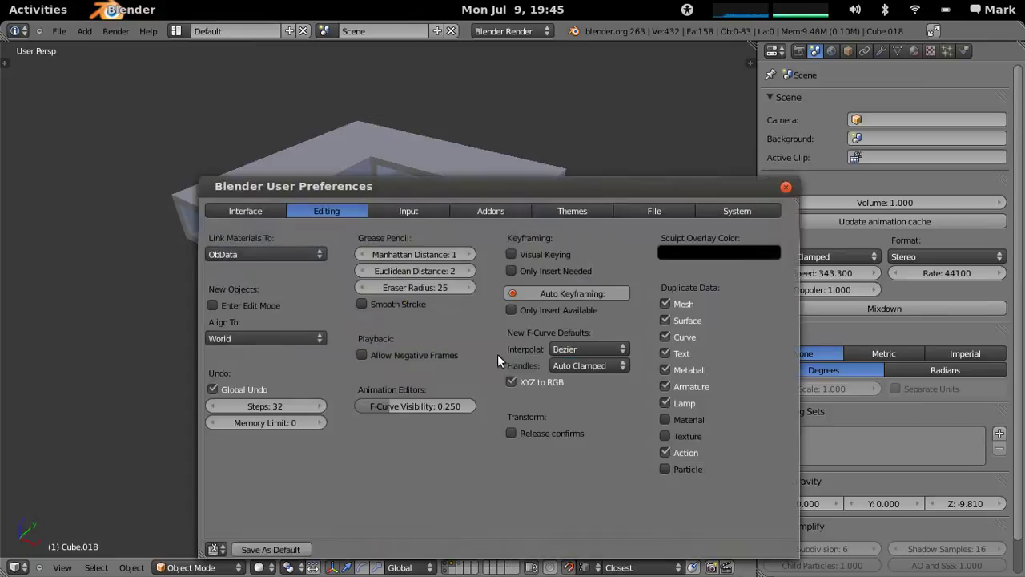
click(455, 210)
click(262, 440)
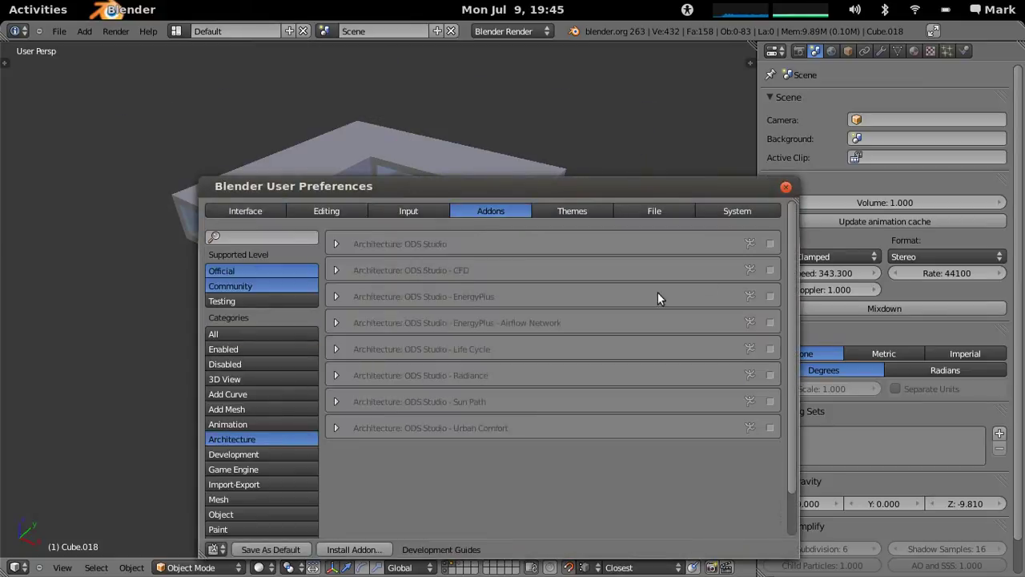
click(770, 244)
click(771, 270)
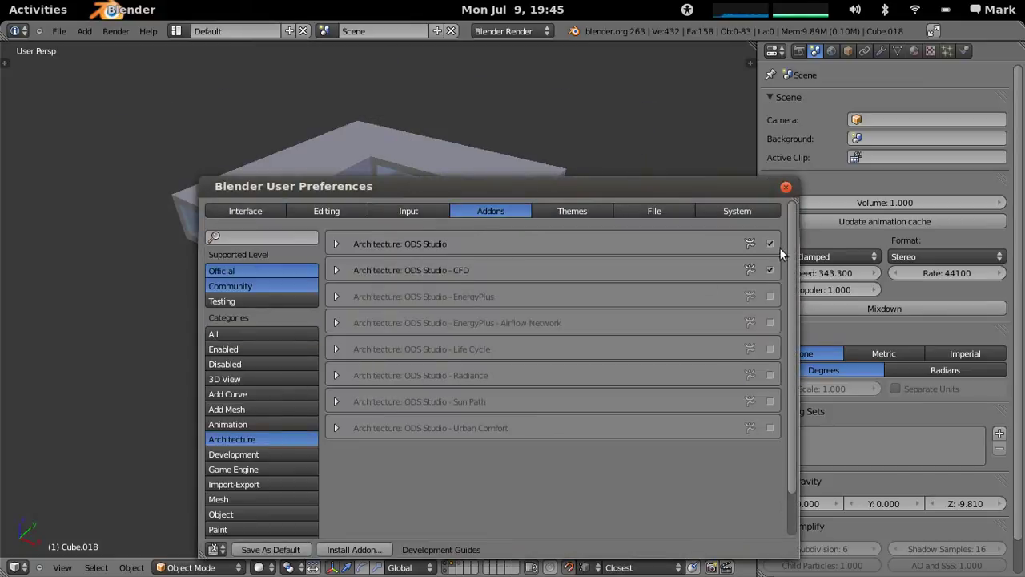
click(785, 186)
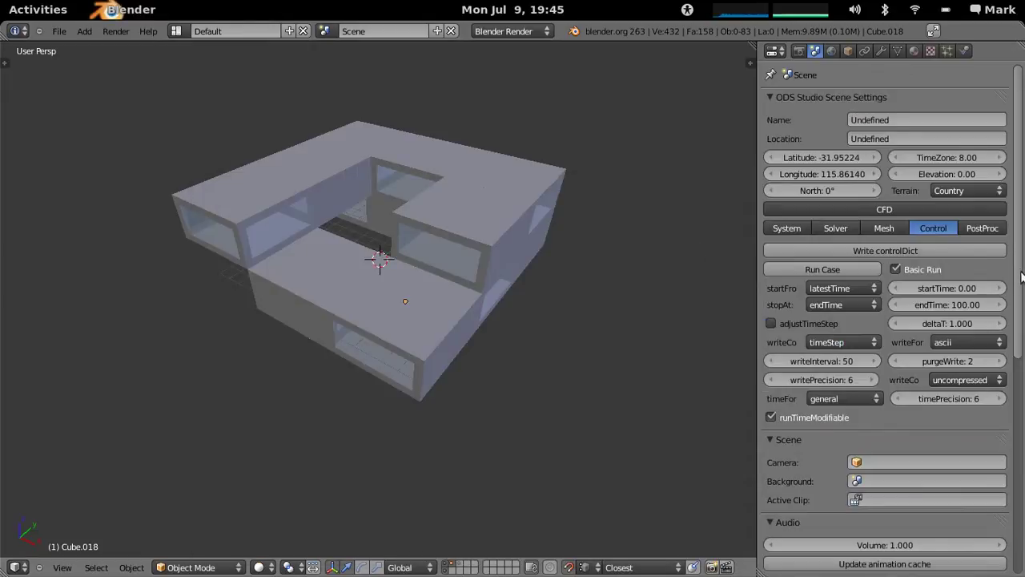
Step: Run Toggle Skin Interface and turn on CFD in the ODS Studio scene settings
key(space)
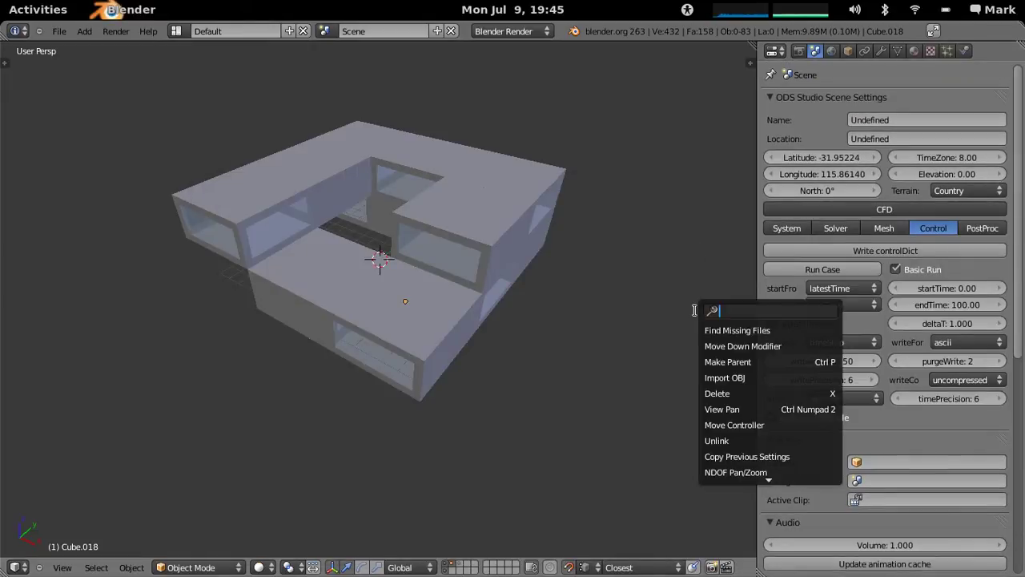
text(skin)
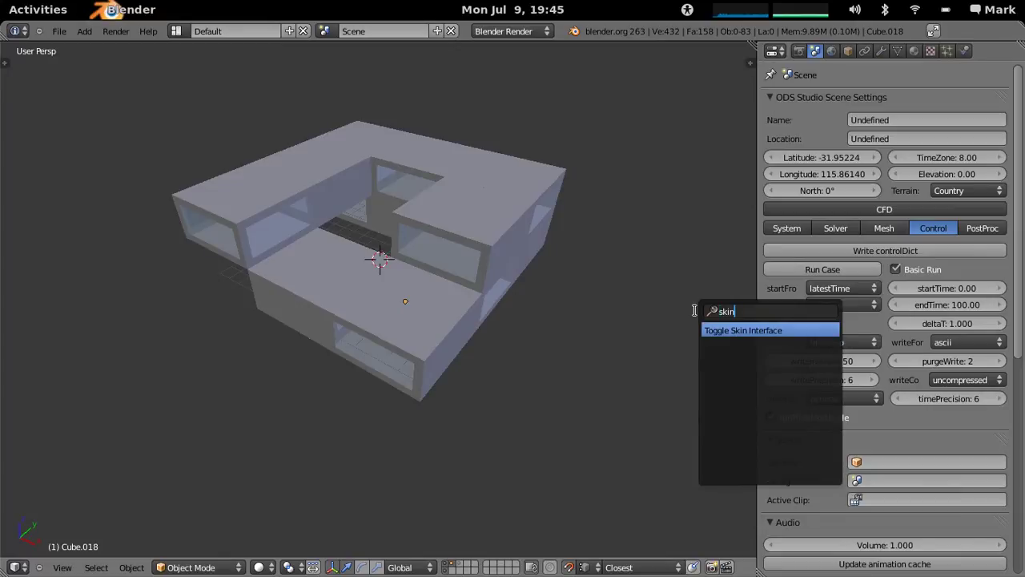
key(Return)
click(907, 208)
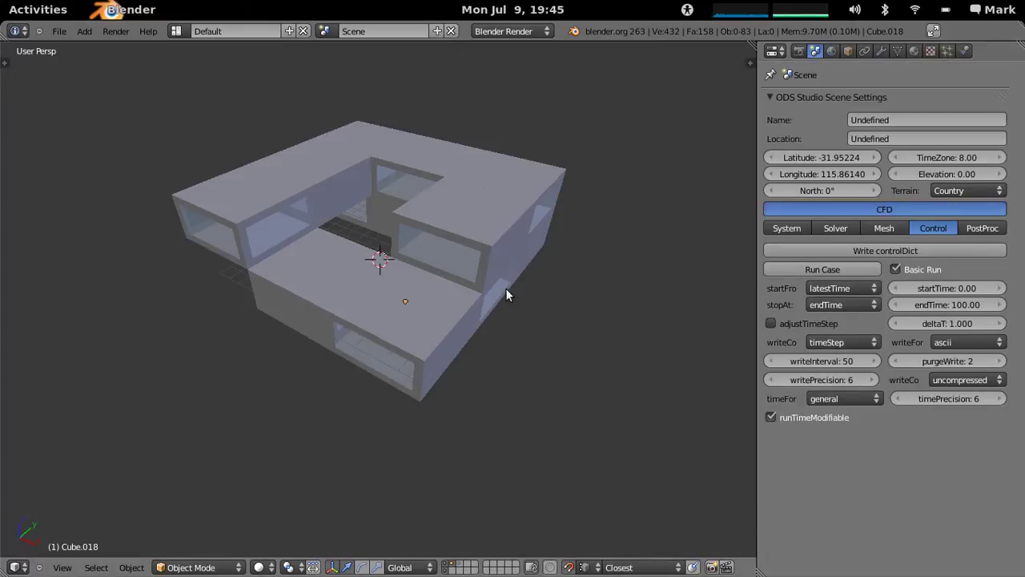
Step: Switch to an empty layer and add a CFD bounding box at the origin
middle_drag(505, 287, 500, 315)
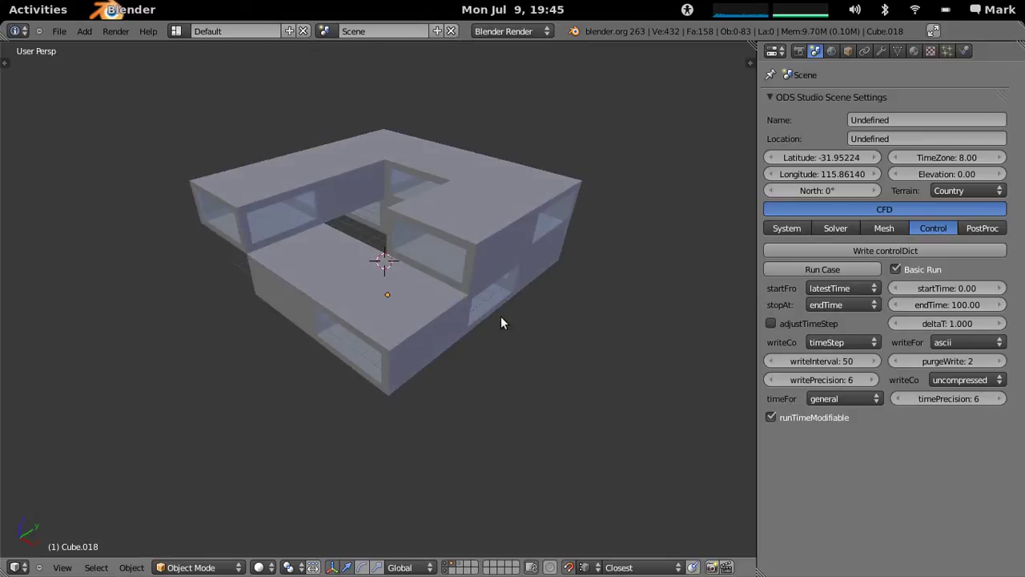
click(486, 567)
click(84, 30)
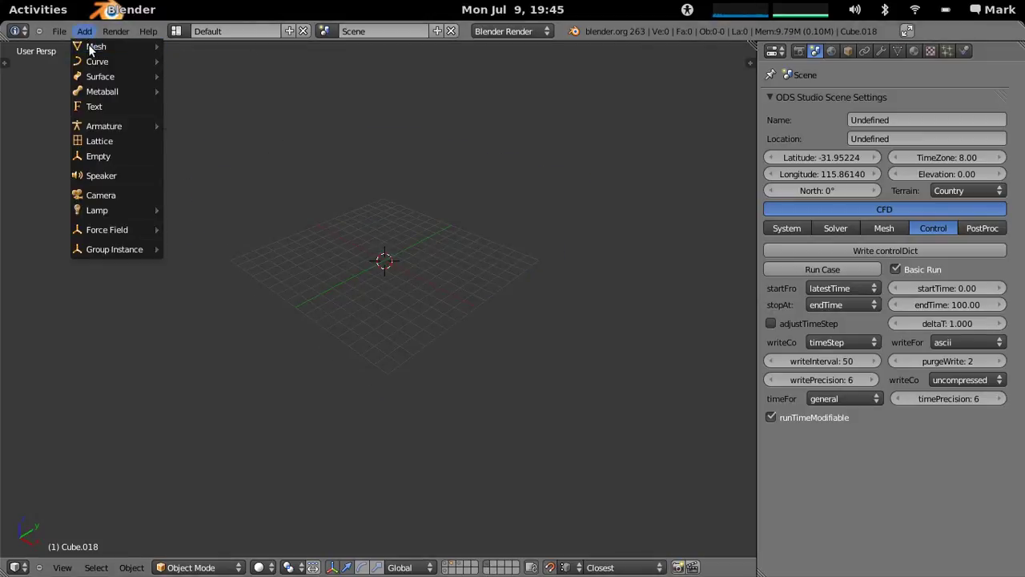
mouse_move(92, 48)
click(209, 217)
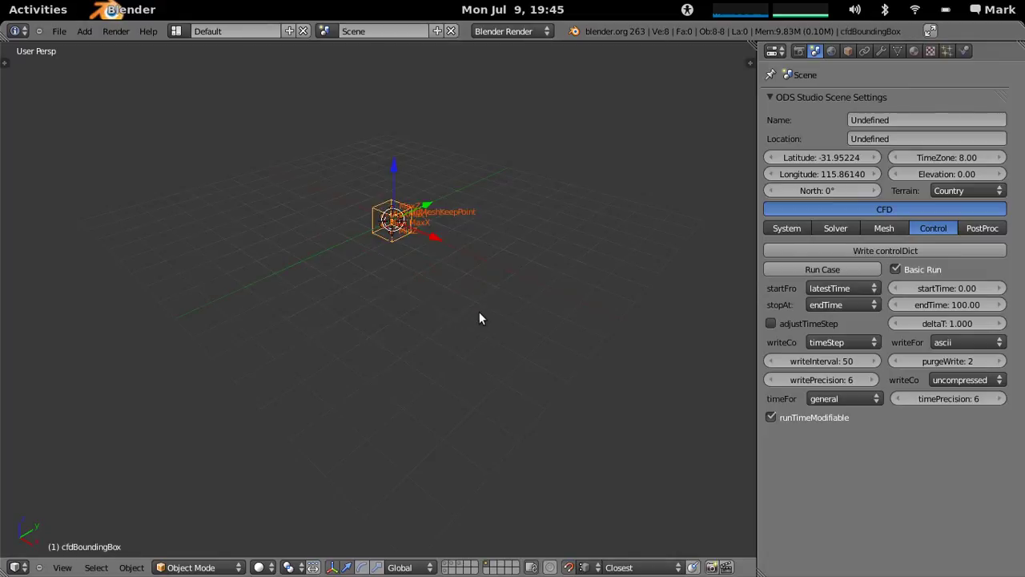
Step: Set the CFD bounding box dimensions to X 54, Y 54 and Z 18
middle_drag(409, 307, 471, 328)
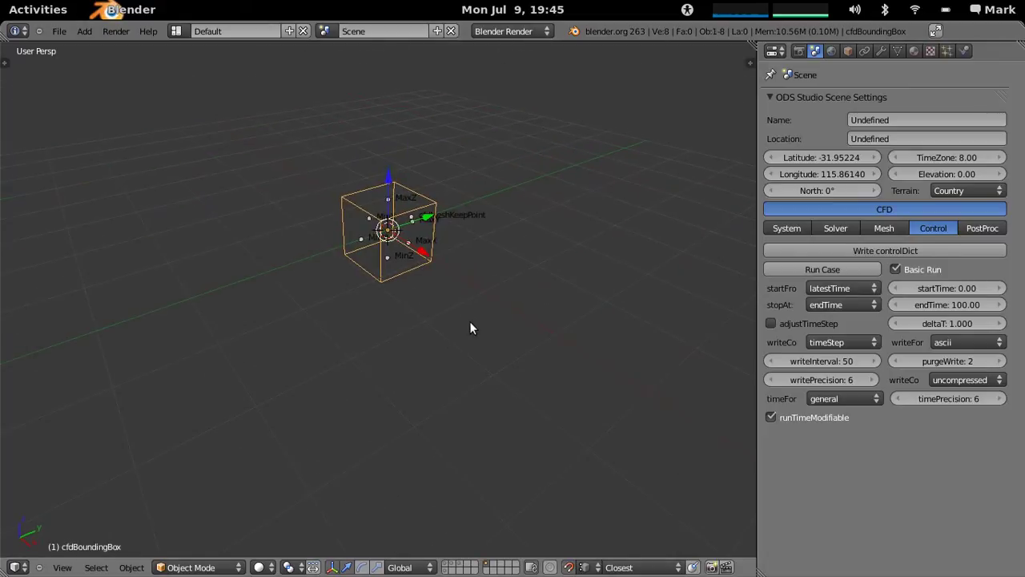
key(n)
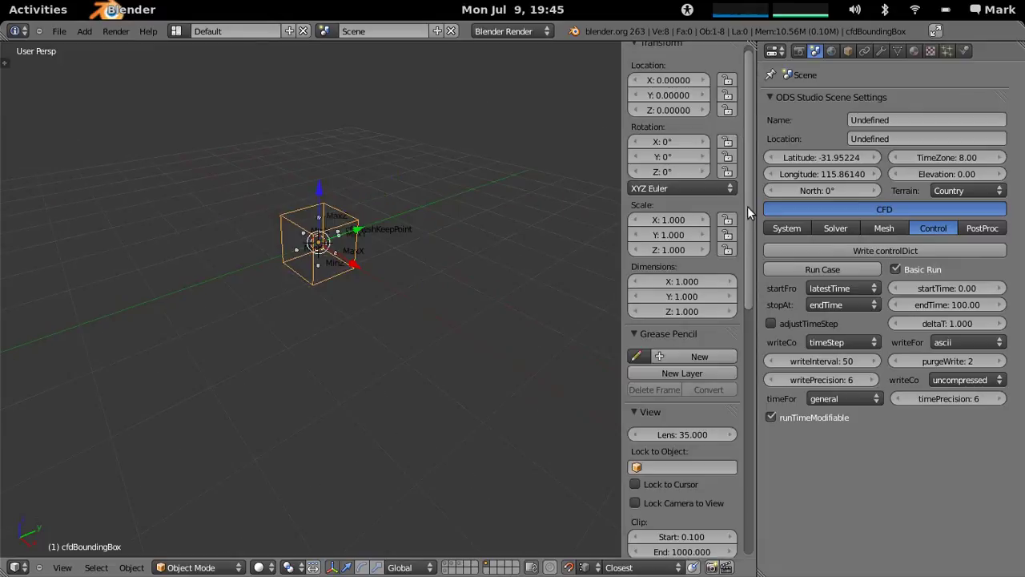
scroll(721, 240, up, 3)
click(681, 319)
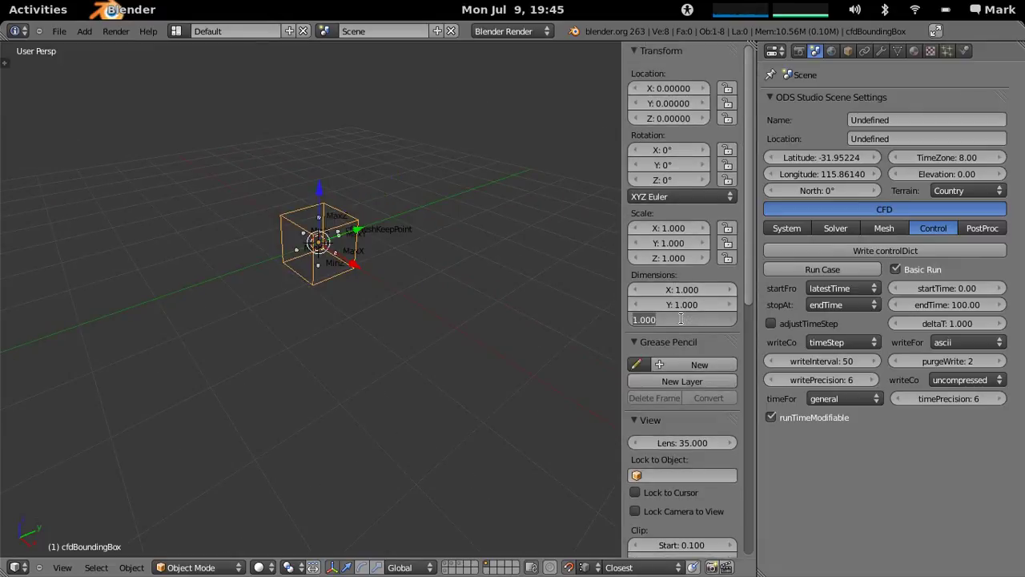
text(18)
key(Return)
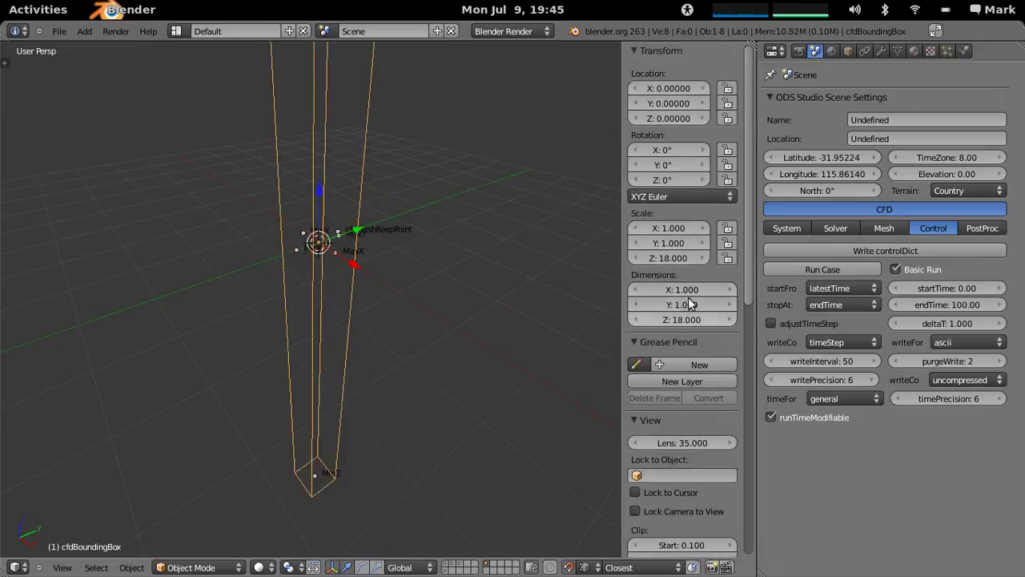
click(687, 289)
text(54)
key(Return)
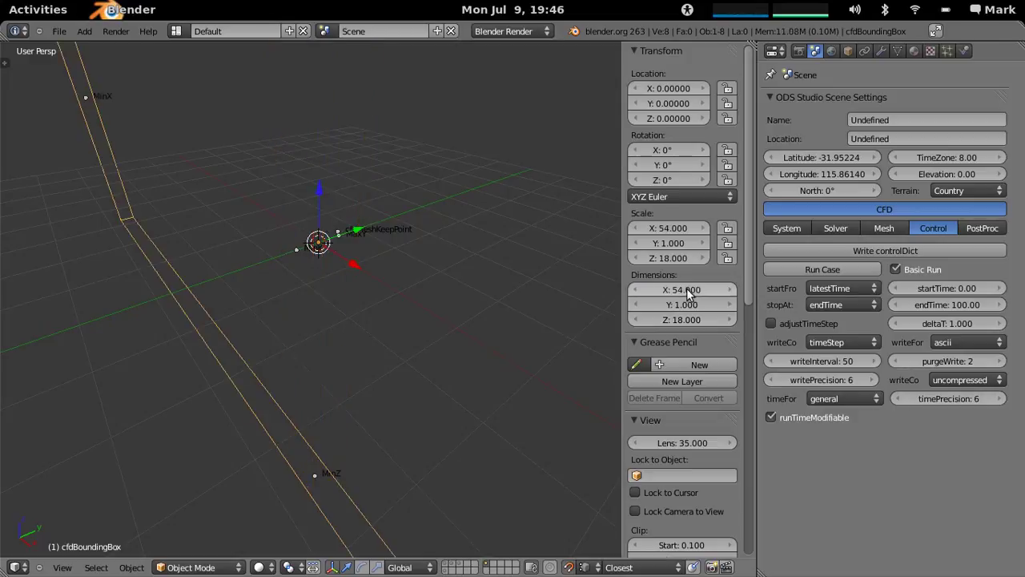
click(680, 303)
text(54)
key(Return)
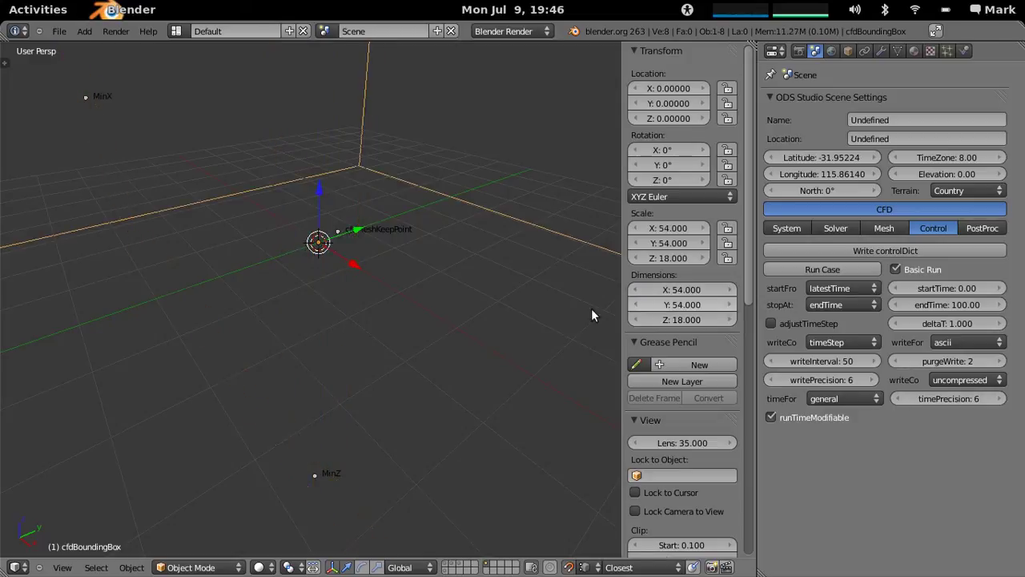
Step: Raise the bounding box along Z so that its base lies on the grid plane
scroll(365, 301, down, 6)
middle_drag(360, 292, 552, 275)
click(675, 118)
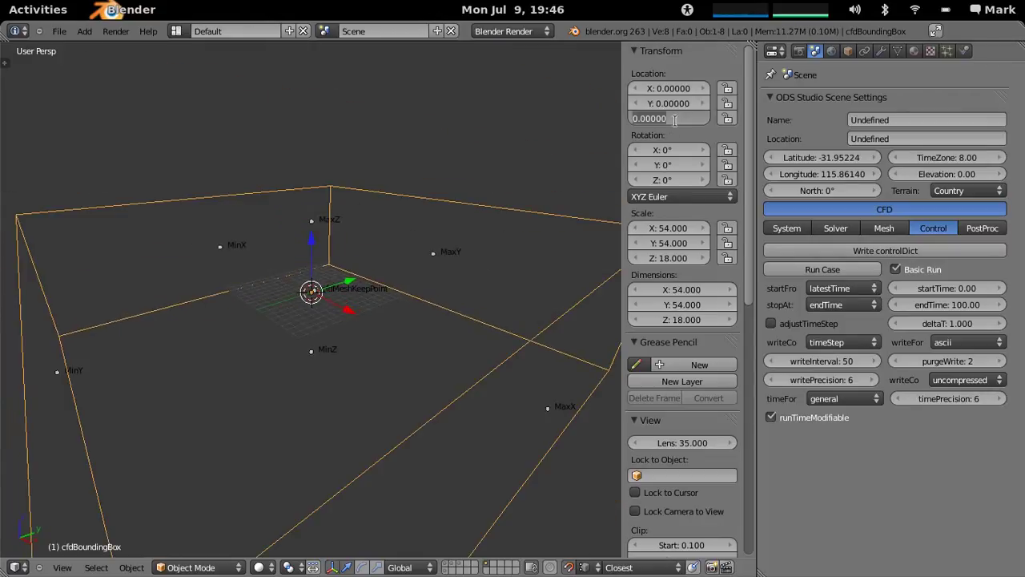
key(Return)
middle_drag(526, 354, 351, 306)
Step: Move cfdMeshKeepPoint away from the building area inside the bounding box, to about X 15.8, Y 15.1, Z 8.5
right_click(316, 294)
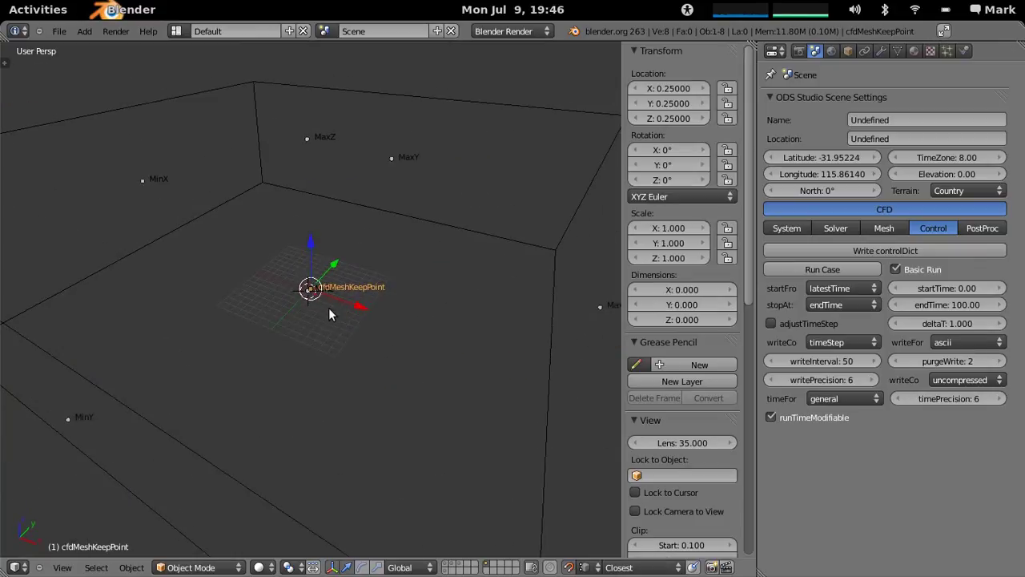
key(g)
click(508, 222)
middle_drag(471, 362, 561, 300)
key(g)
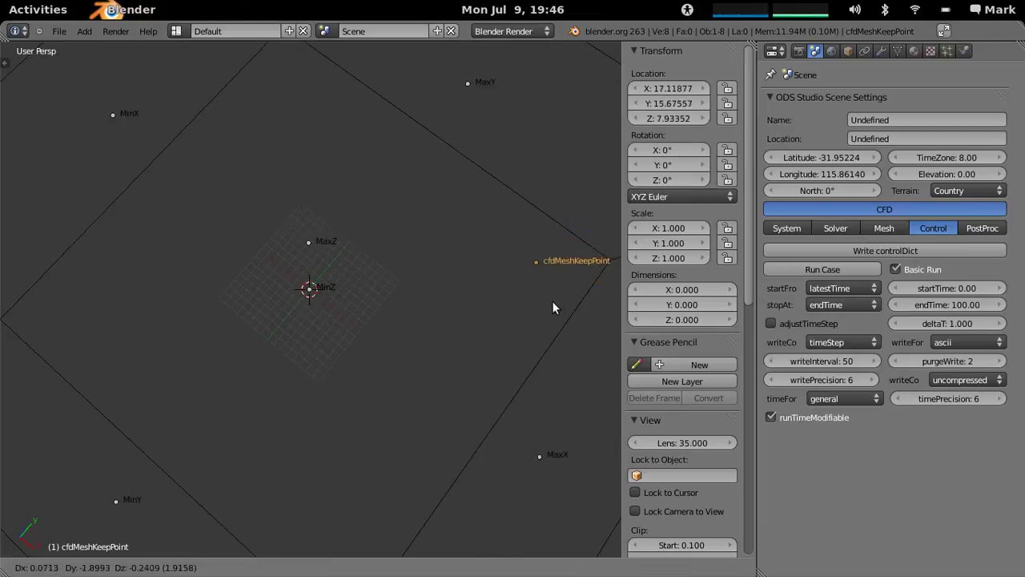
click(551, 301)
middle_drag(342, 372, 406, 334)
key(g)
click(370, 430)
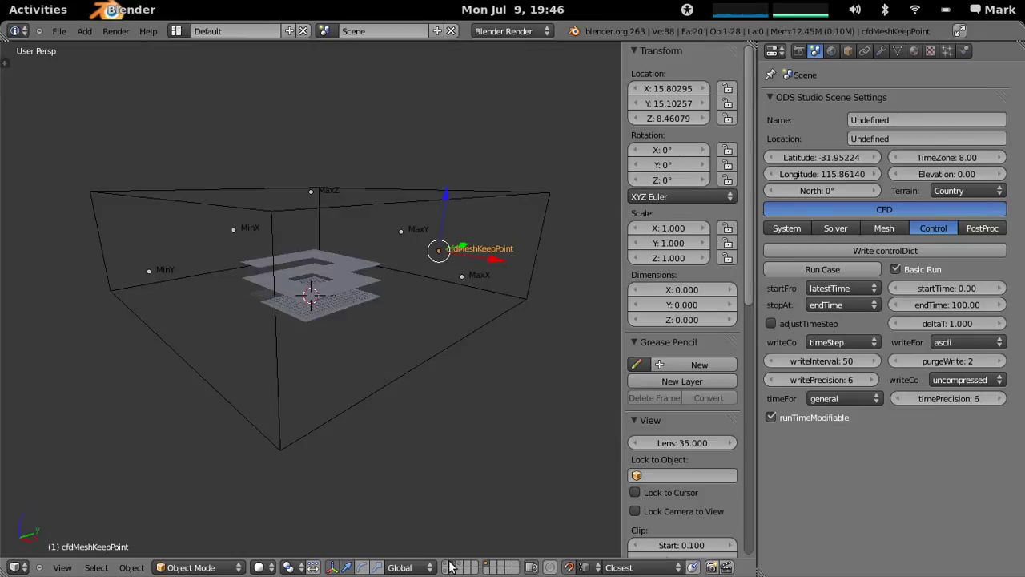
Step: Show the building together with the bounding box and view the CFD object properties of one of its upper roof panels
scroll(374, 327, up, 4)
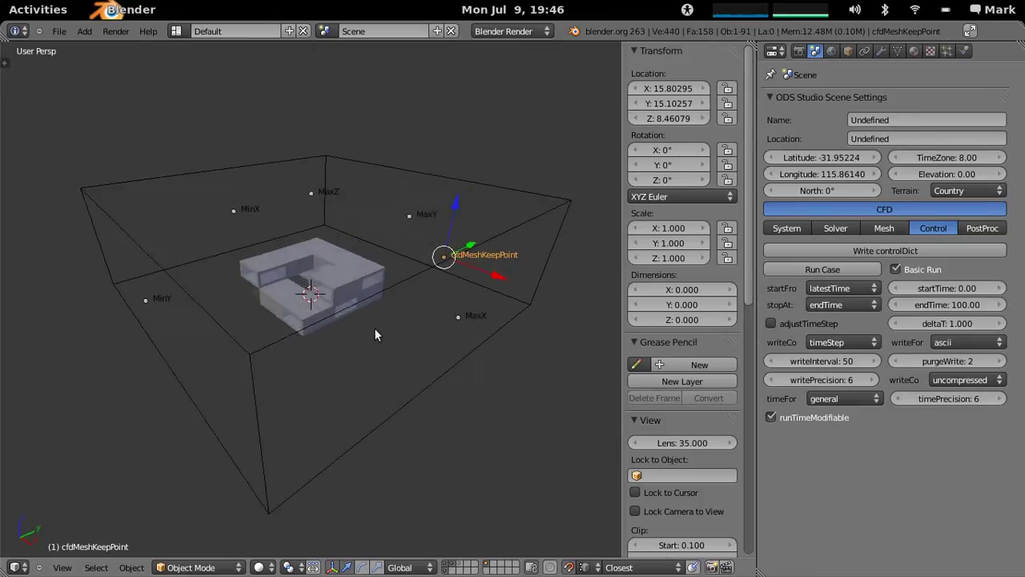
middle_drag(365, 325, 369, 378)
scroll(356, 356, down, 3)
right_click(355, 300)
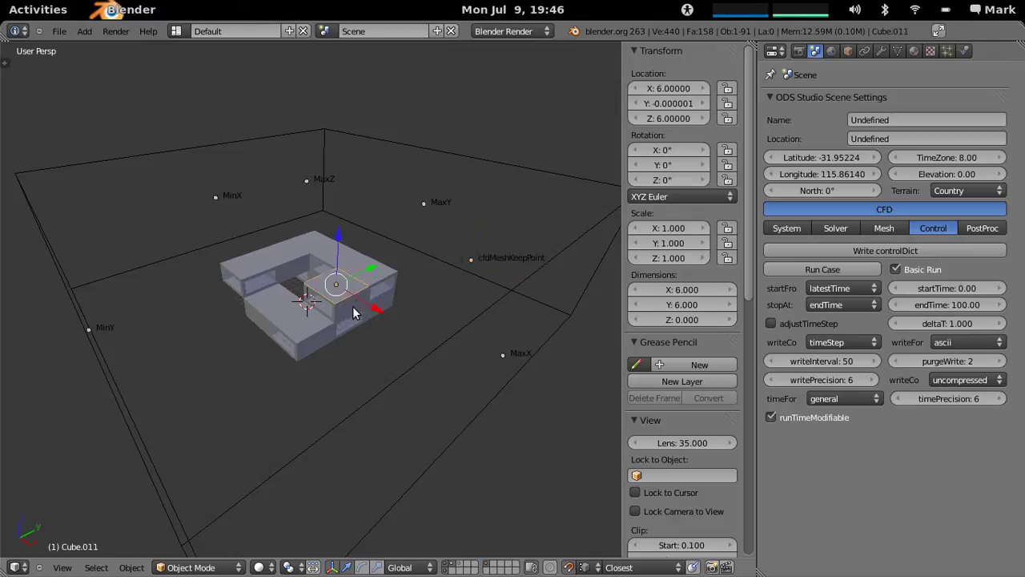
click(849, 51)
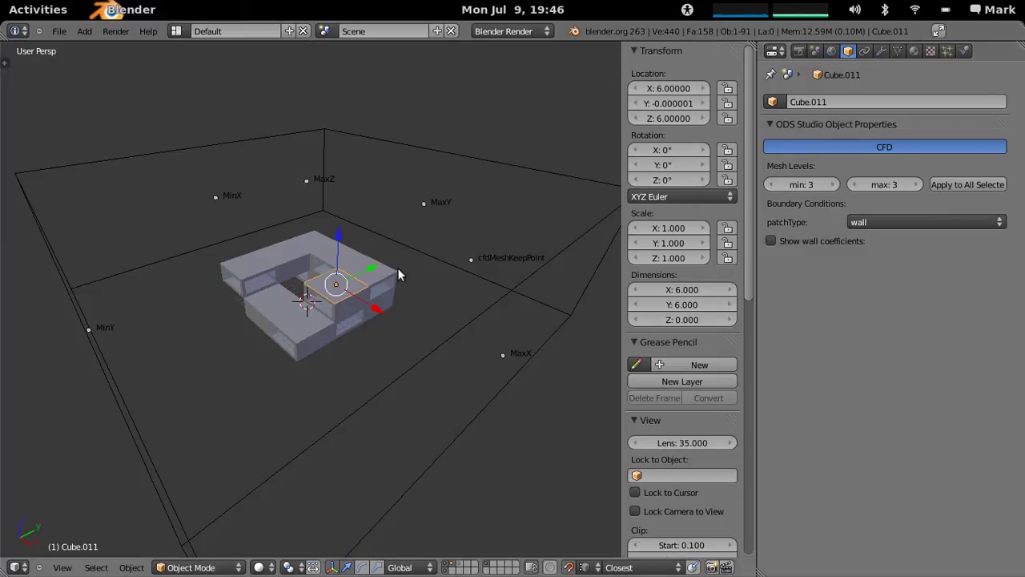
Step: Set the MaxY boundary's patch type to fixedVelocity with a Y velocity of -5
right_click(425, 204)
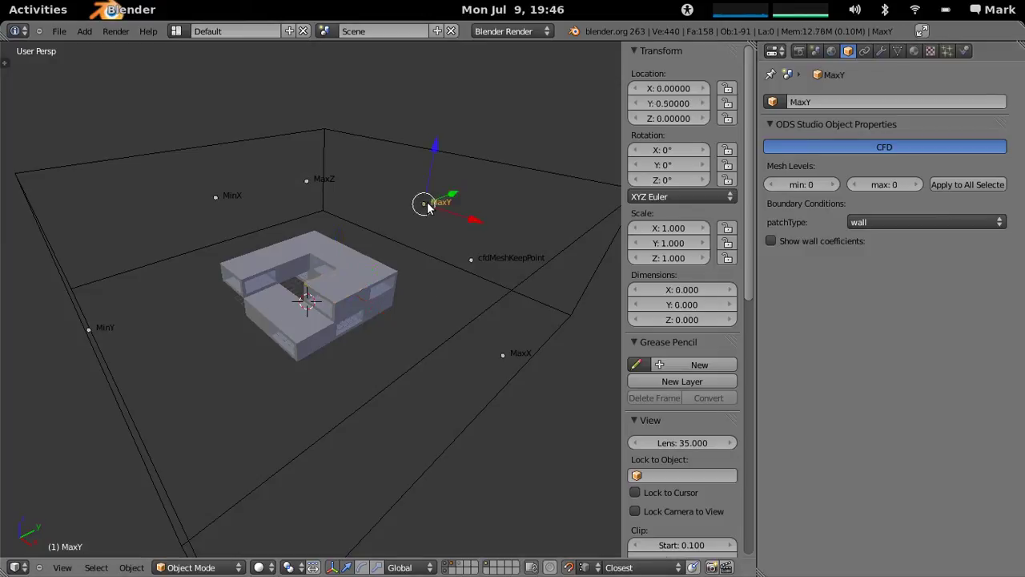
click(880, 222)
click(890, 142)
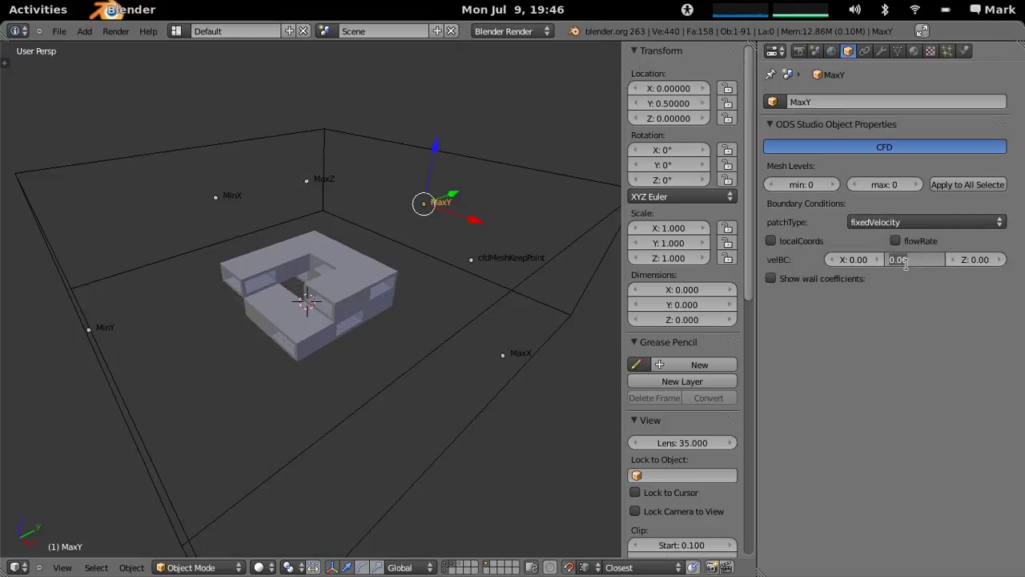
text(-2)
key(Return)
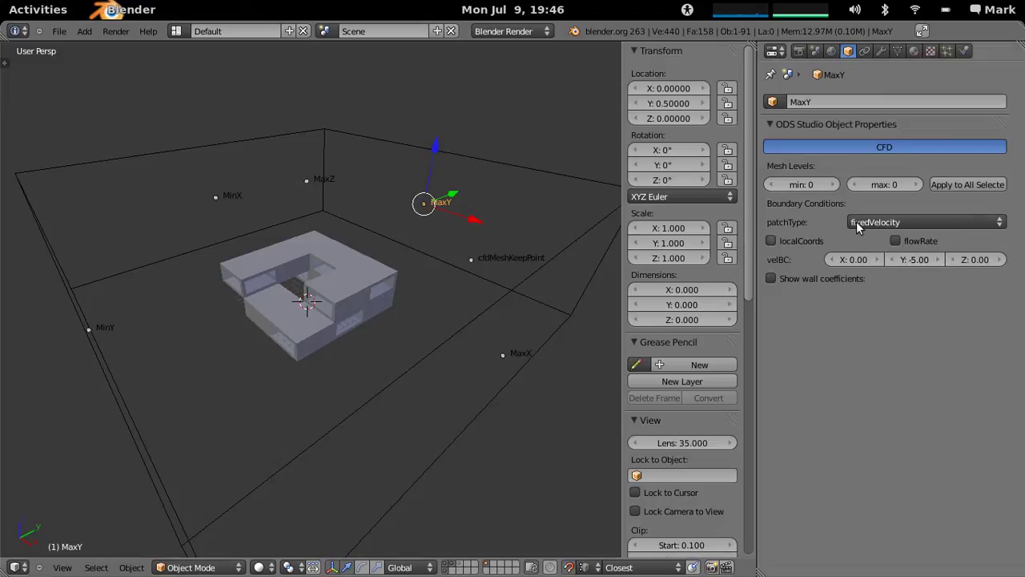
click(876, 228)
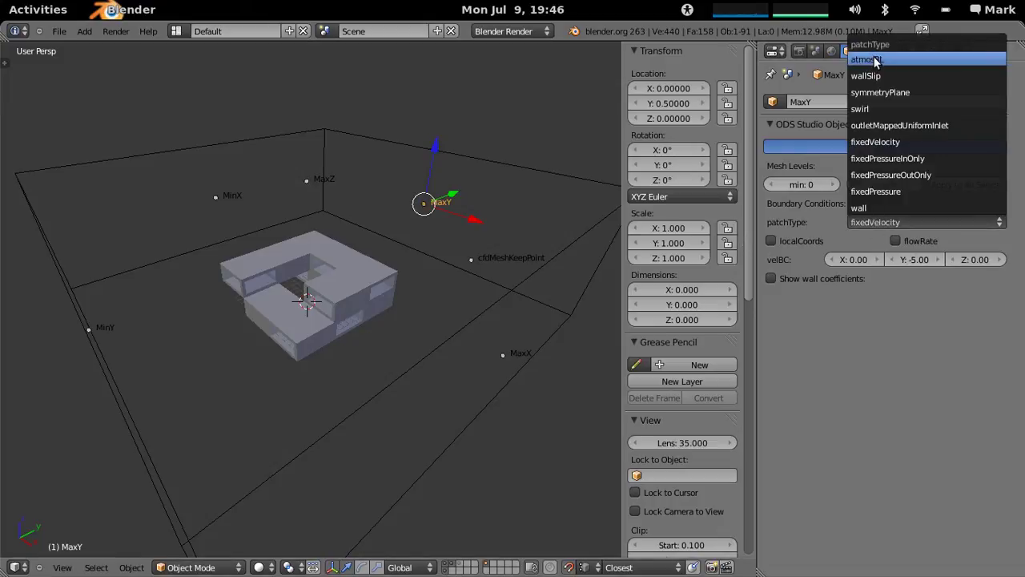
Step: Set the MinY boundary's patch type to fixedPressureOutOnly
middle_drag(286, 286, 312, 300)
right_click(125, 291)
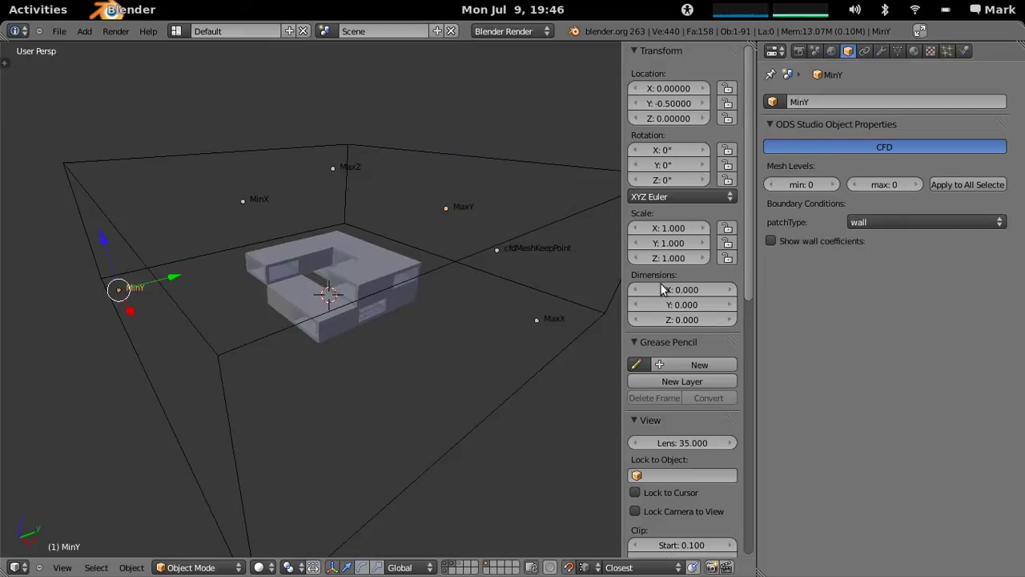
click(863, 223)
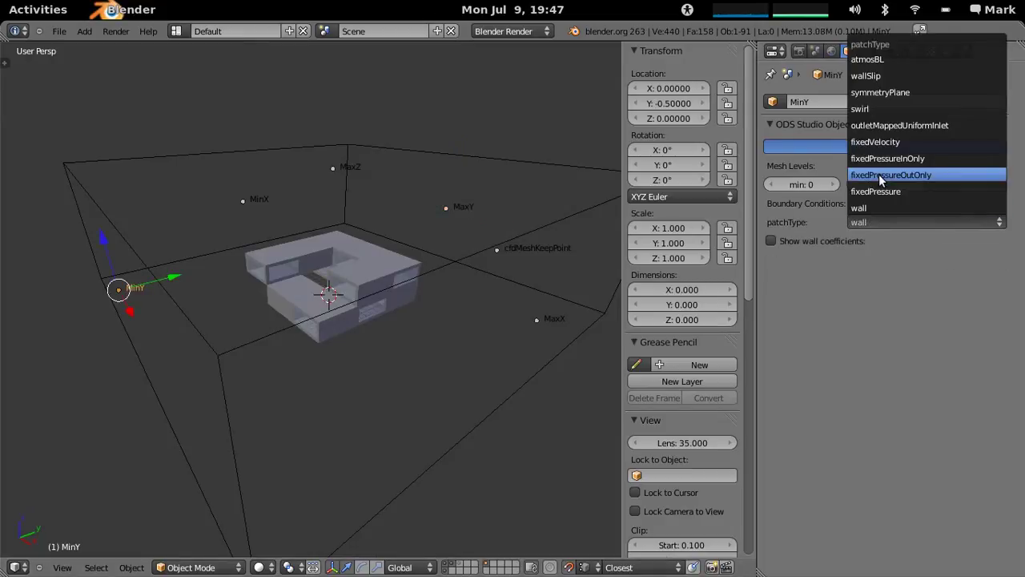
click(879, 180)
Step: Check the MaxY boundary's fixedVelocity settings and the cfdBoundingBox's CFD properties and dimensions around the building
middle_drag(389, 288, 404, 311)
right_click(438, 225)
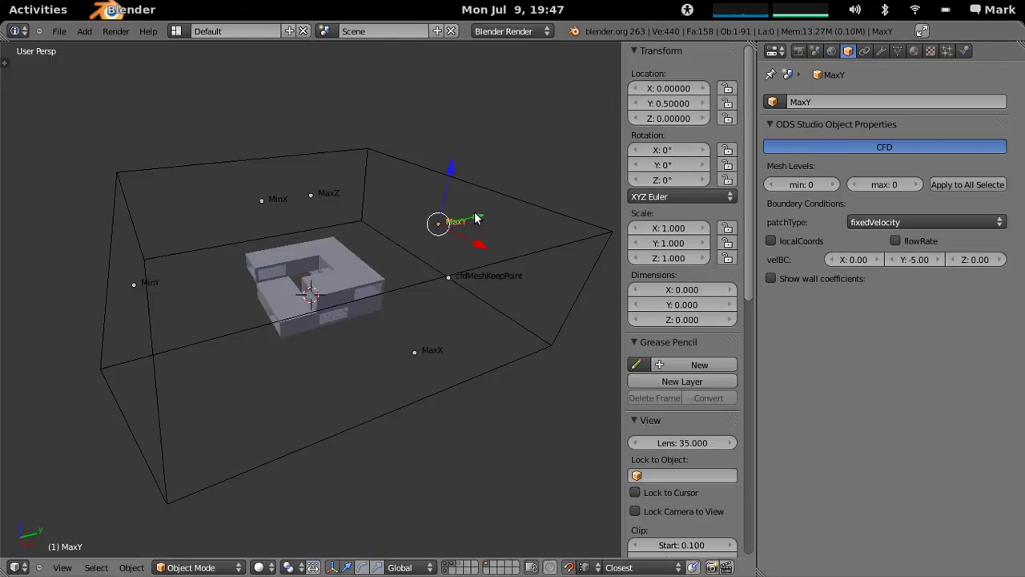
middle_drag(159, 290, 318, 290)
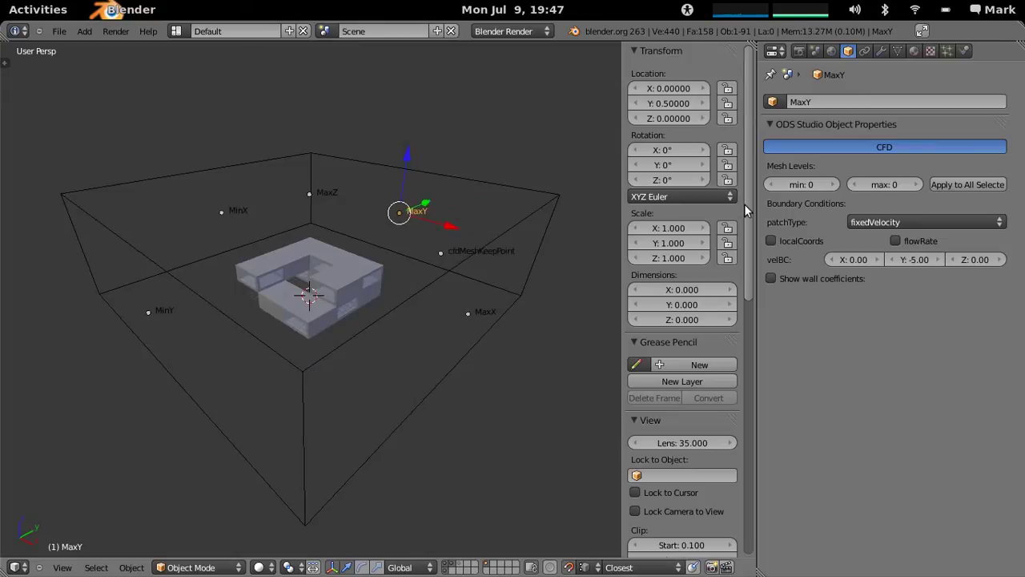
click(669, 88)
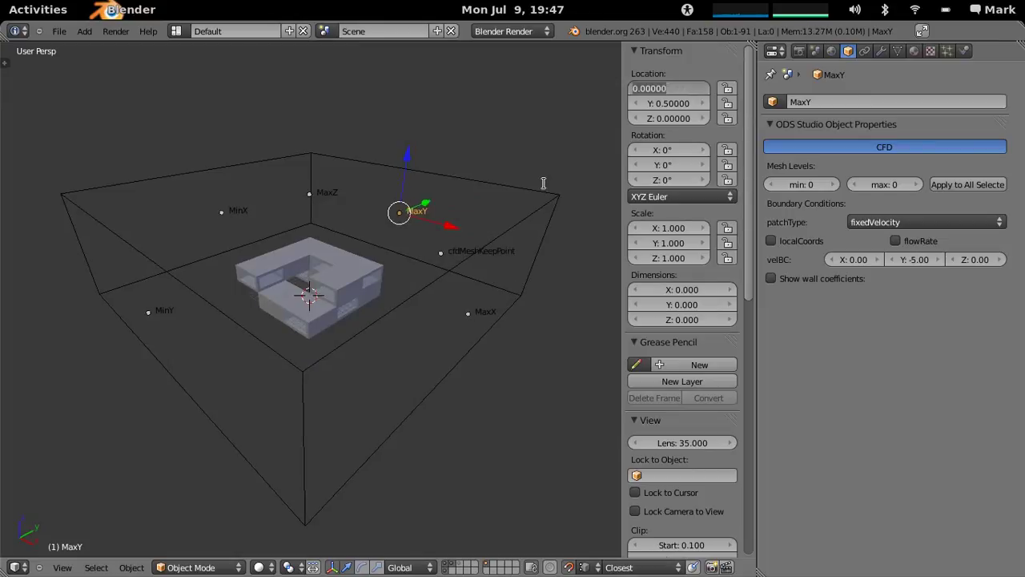
right_click(522, 221)
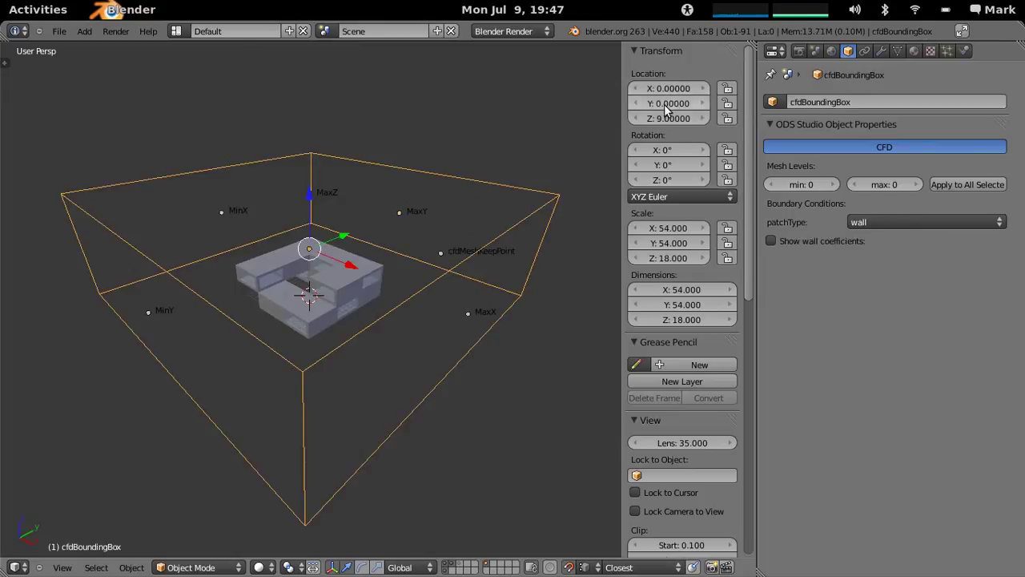
middle_drag(474, 296, 407, 182)
middle_drag(460, 244, 392, 291)
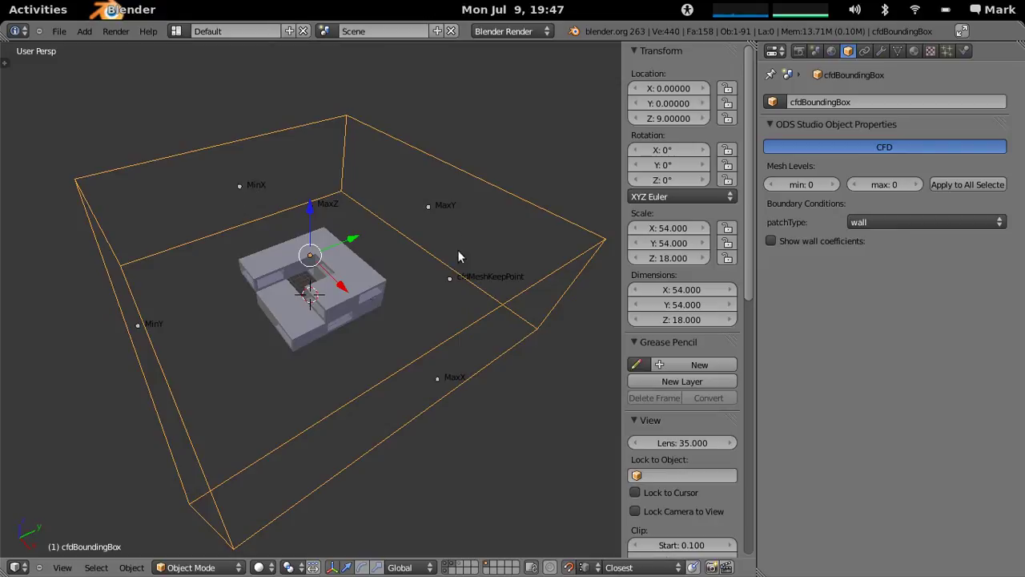
Step: Select every object in the scene, including the building, the bounding box and the boundary markers
key(a)
key(a)
middle_drag(415, 288, 439, 254)
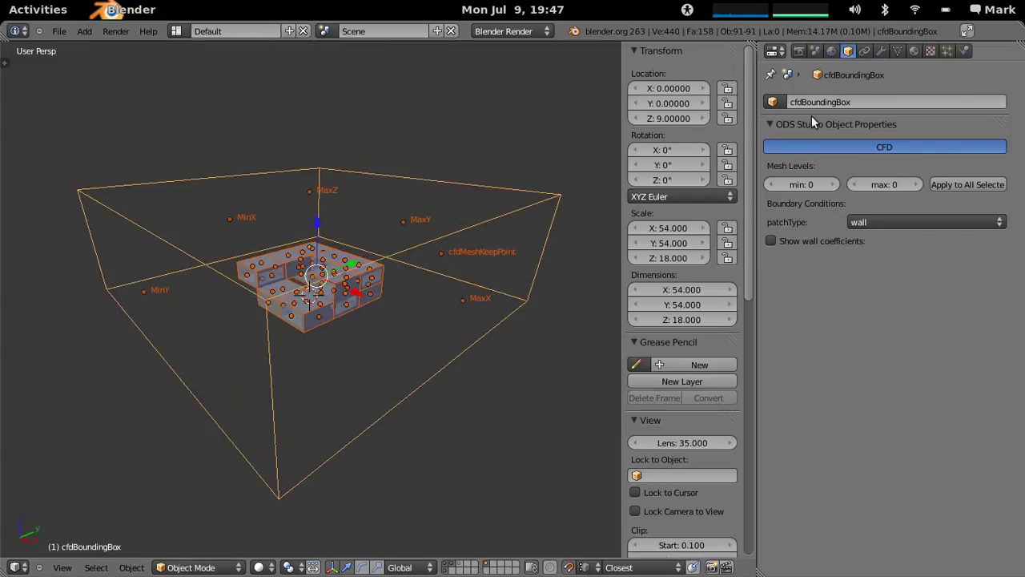
Step: Enable Run MPI in the scene's CFD system settings with machines localhost cpu=4 and an Nxyz decomposition of 2, 2, 1
click(817, 50)
click(788, 229)
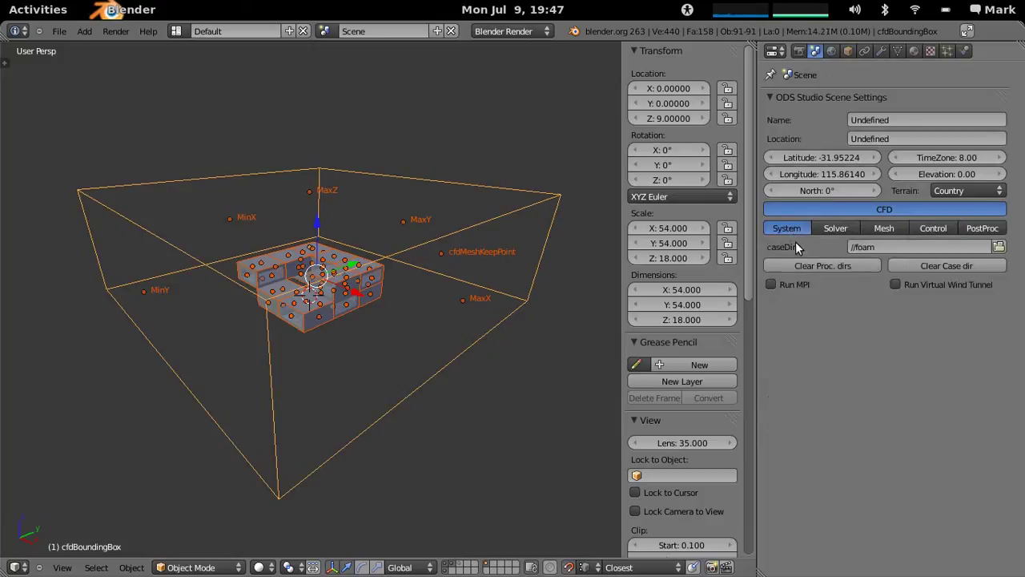
click(772, 285)
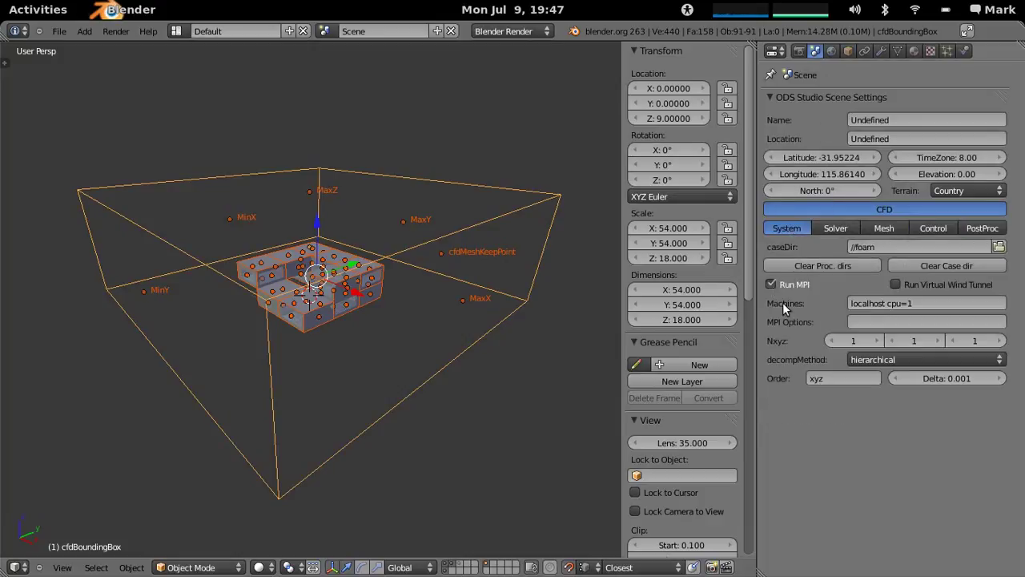
click(927, 303)
key(Return)
click(876, 340)
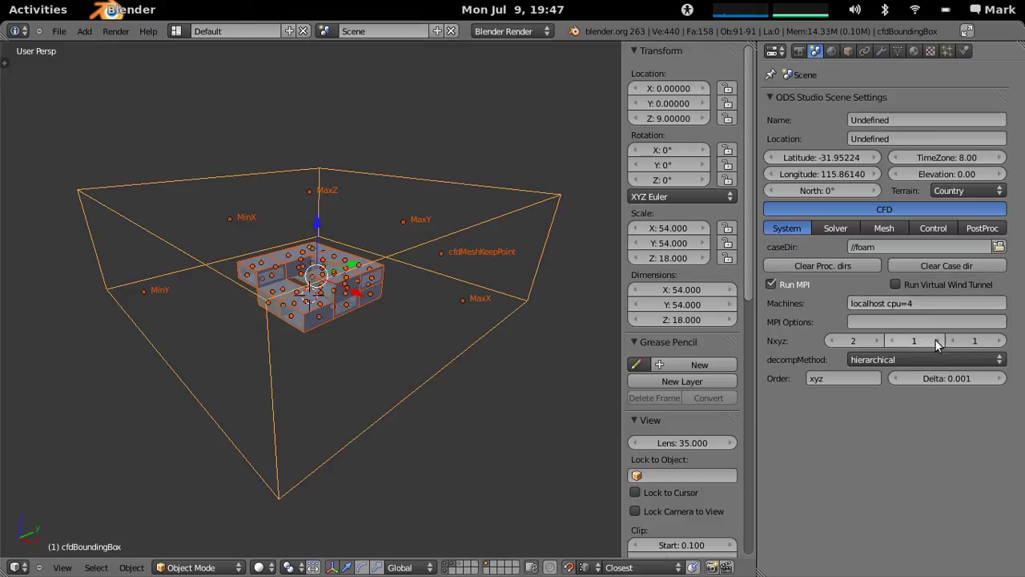
click(937, 341)
Step: Save the Blender file and generate the CFD mesh with Basic Mesh, Castellated Mesh and Snap Mesh enabled
click(847, 230)
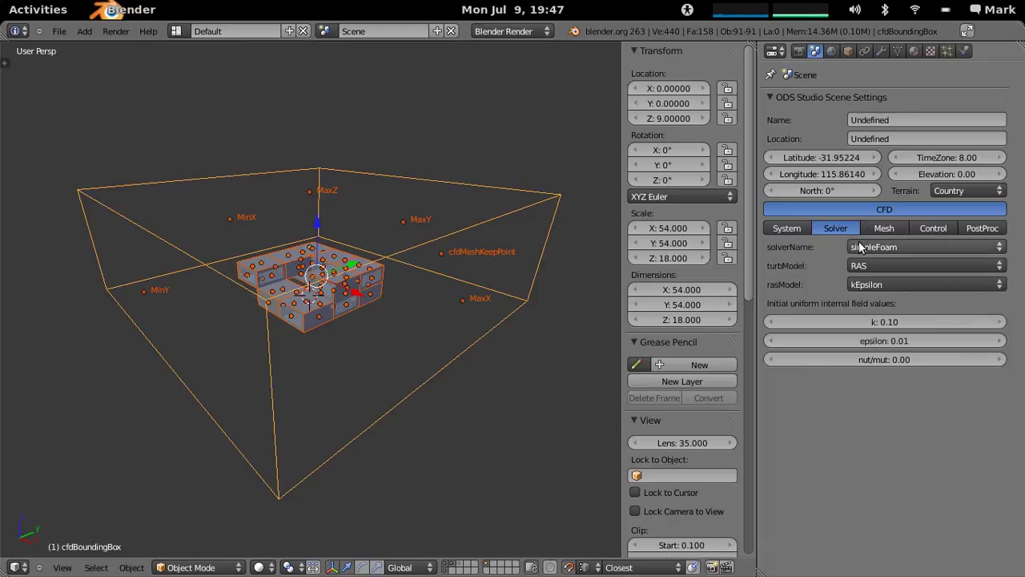
click(885, 229)
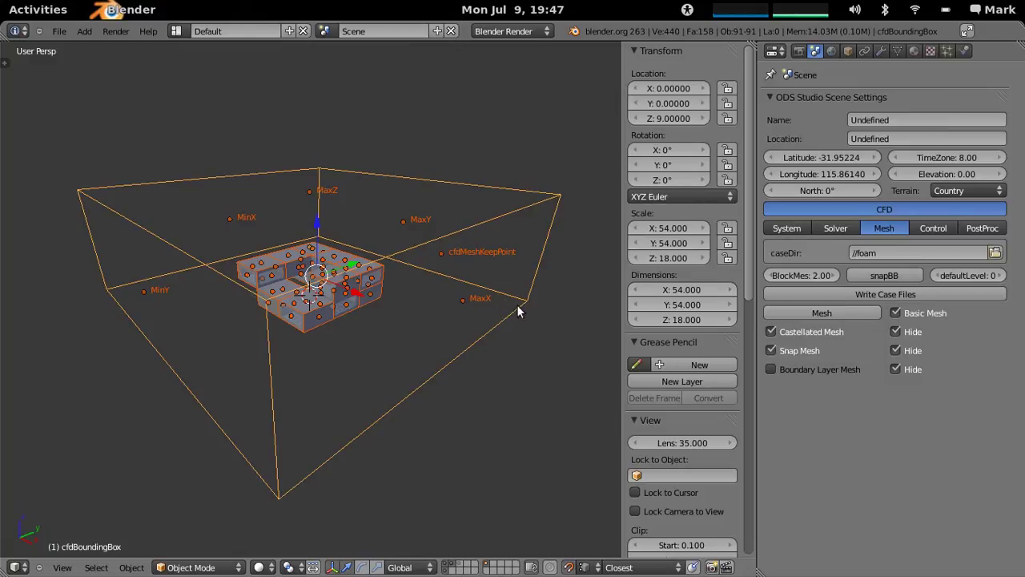
middle_drag(513, 229, 483, 310)
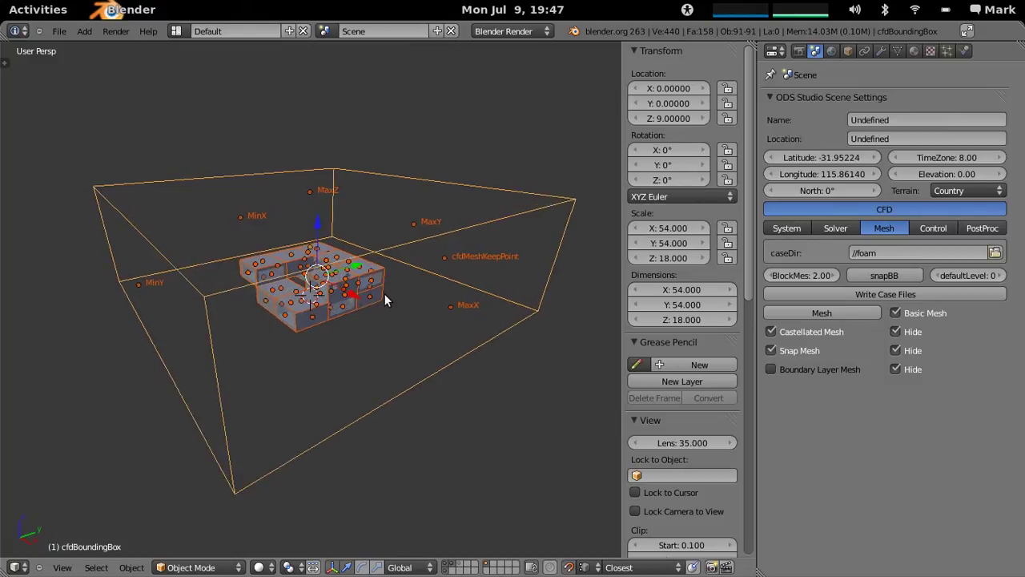
mouse_move(367, 300)
middle_down()
mouse_move(392, 318)
mouse_move(373, 311)
middle_up()
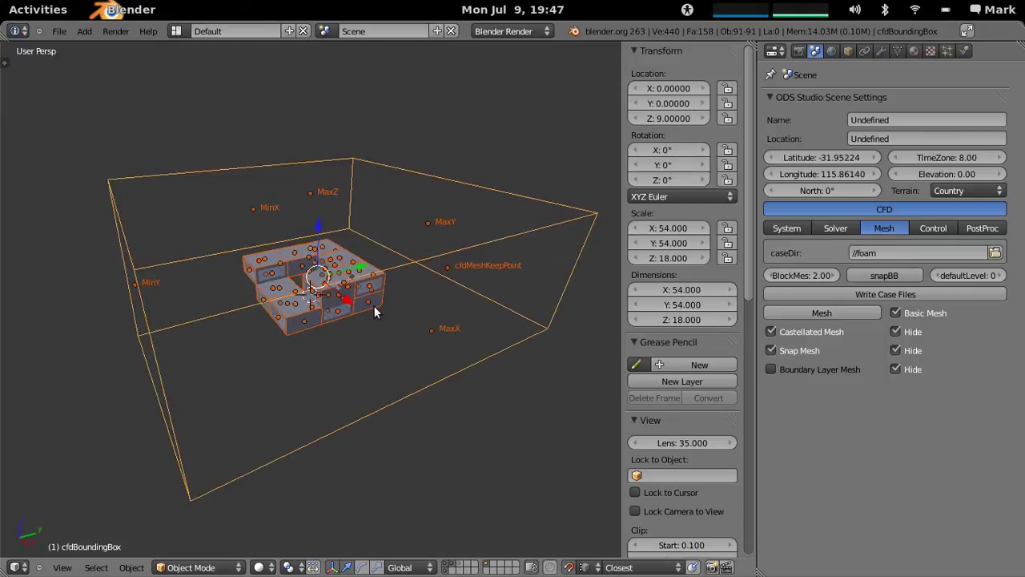
click(59, 32)
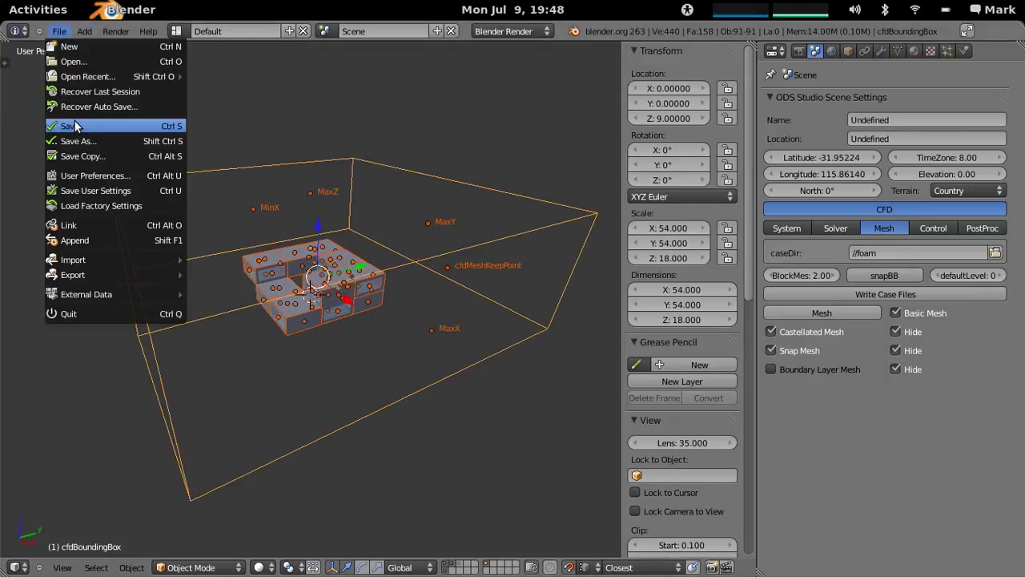
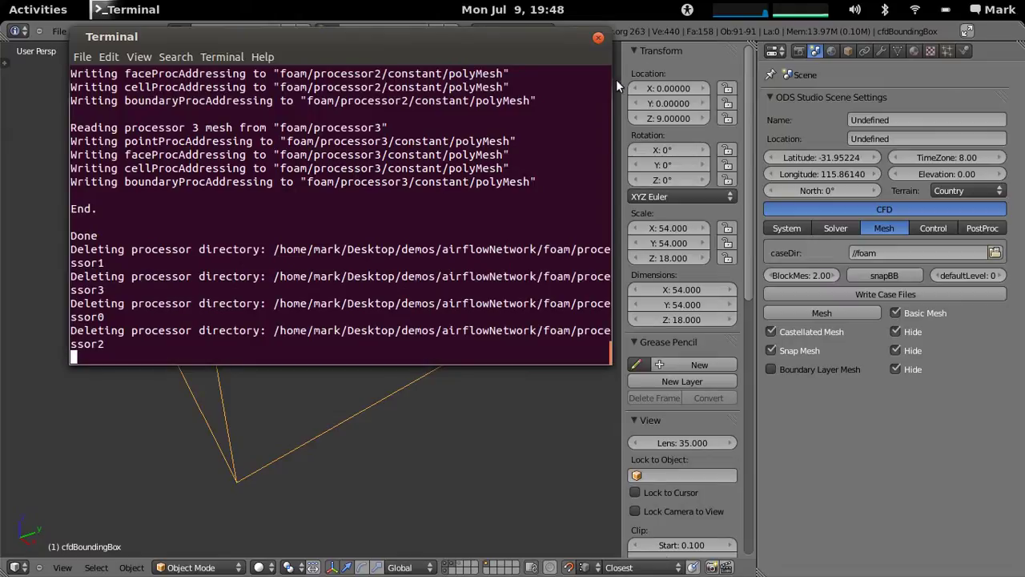
click(708, 31)
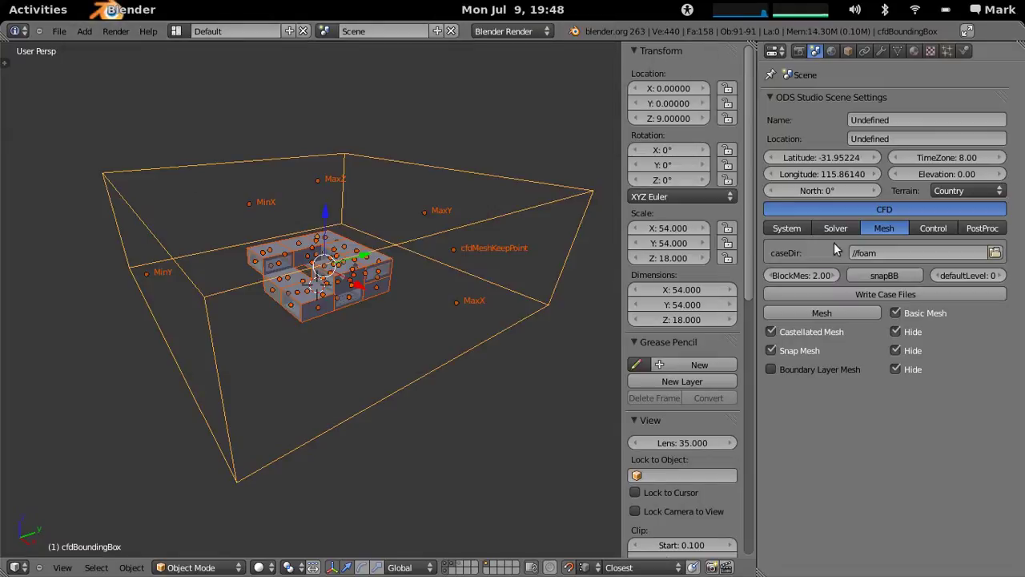
Step: Enable Run Virtual Wind Tunnel in the CFD system settings and collapse the scene settings to show only the wind tunnel options
click(800, 228)
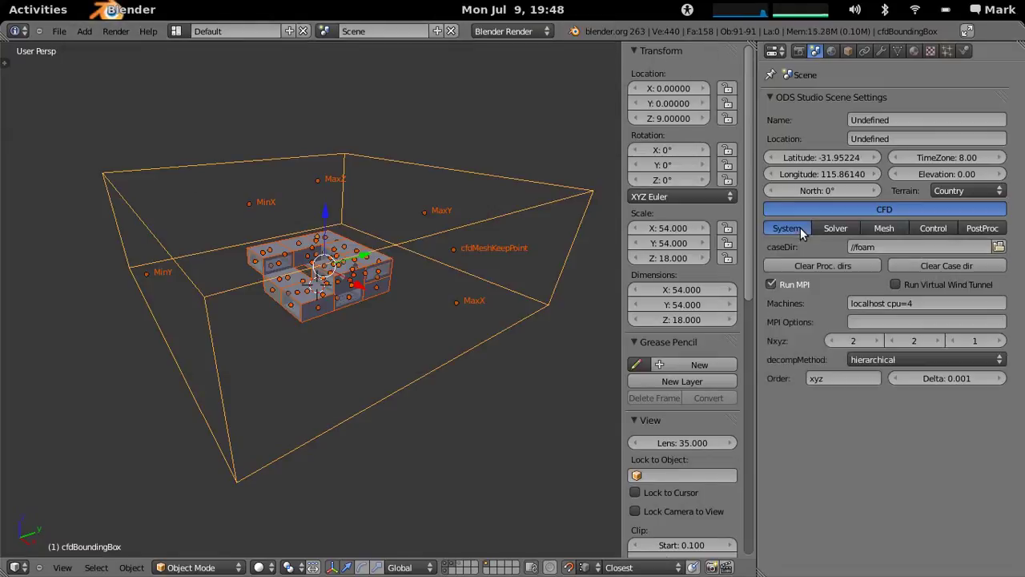
click(896, 284)
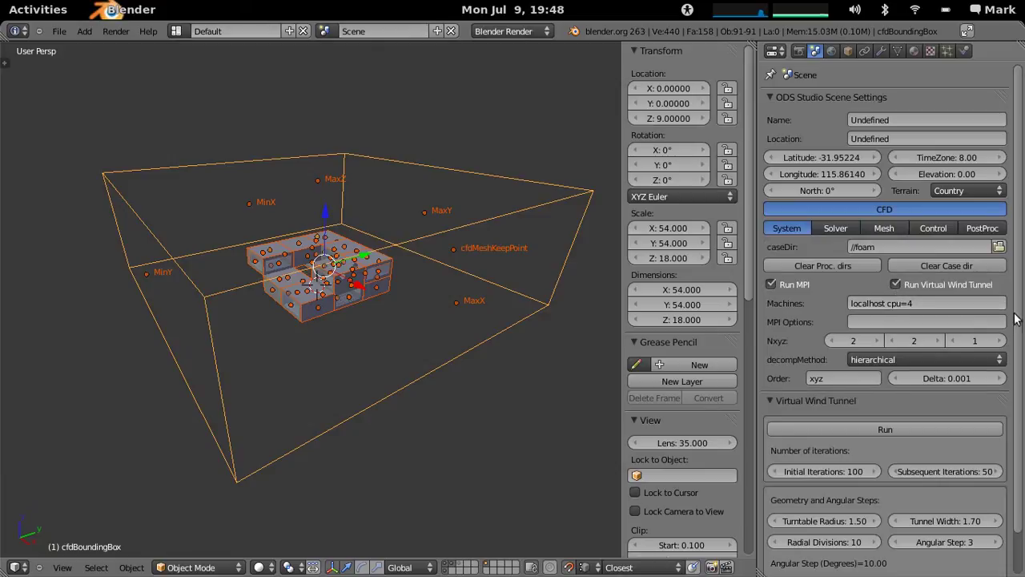
click(770, 97)
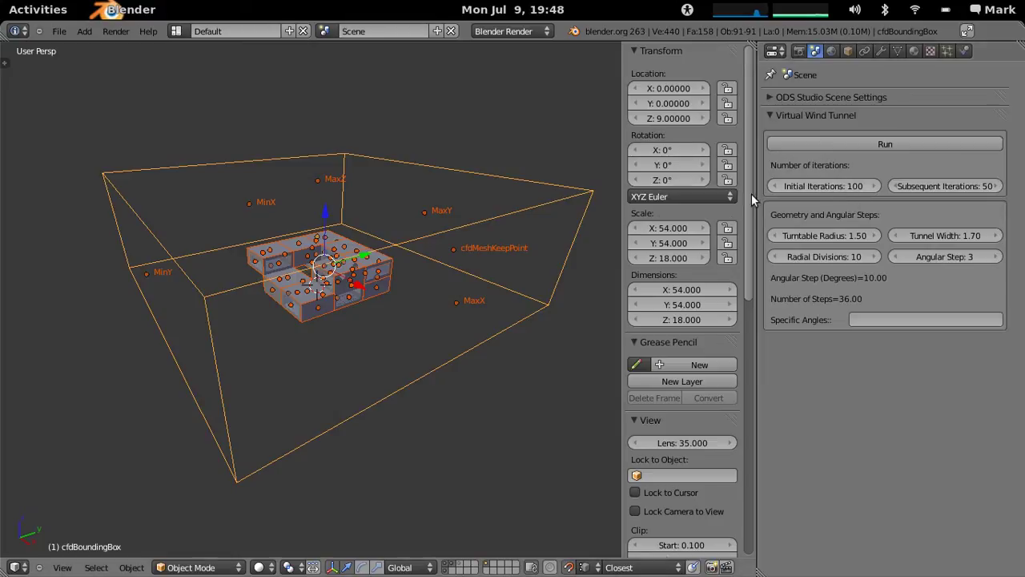
Step: Try an angular step of 4 for the virtual wind tunnel and restore it to 3
mouse_move(414, 222)
middle_down()
mouse_move(350, 239)
mouse_move(430, 215)
middle_up()
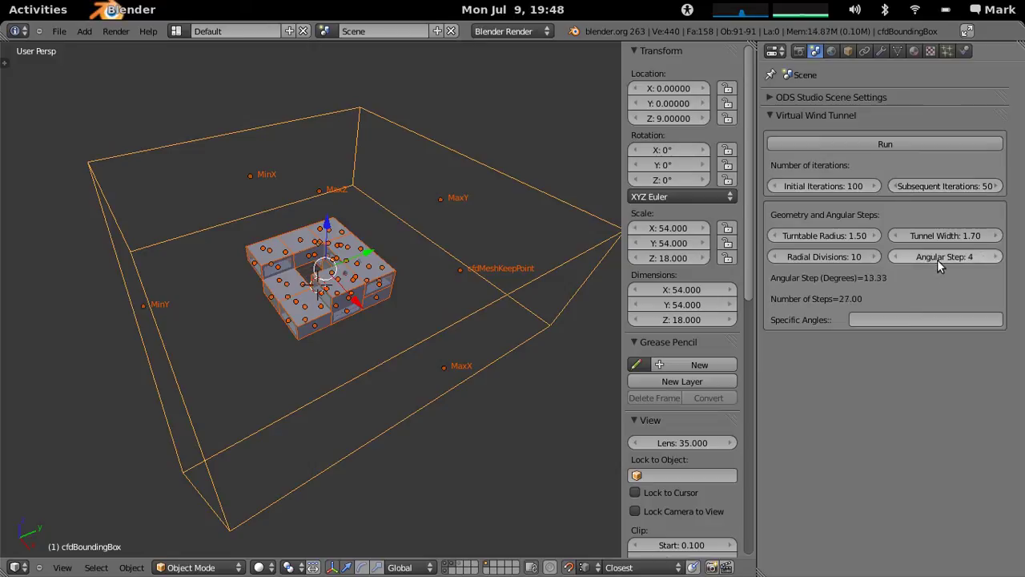
click(898, 257)
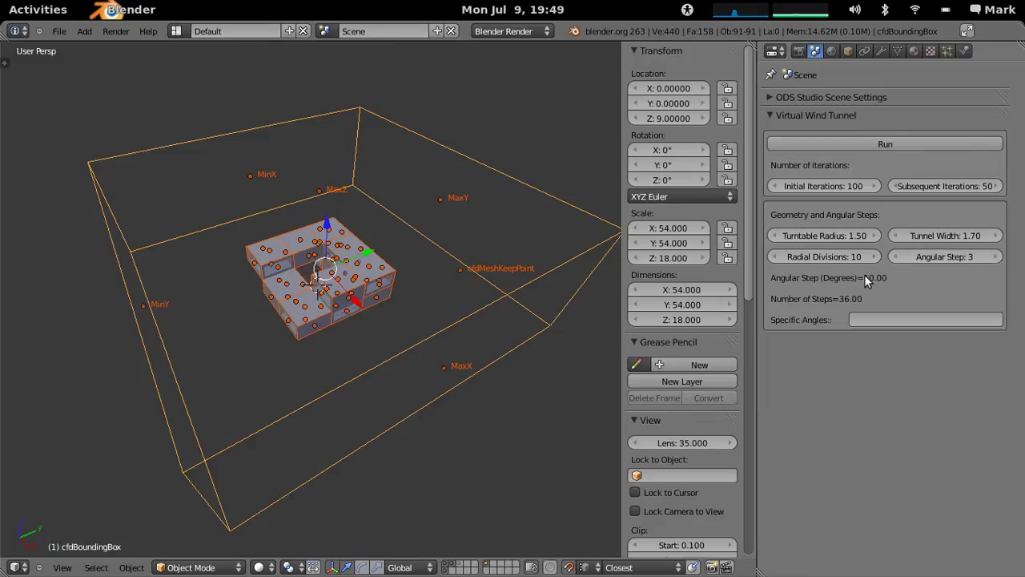
mouse_move(458, 370)
middle_down()
mouse_move(467, 425)
mouse_move(462, 350)
middle_up()
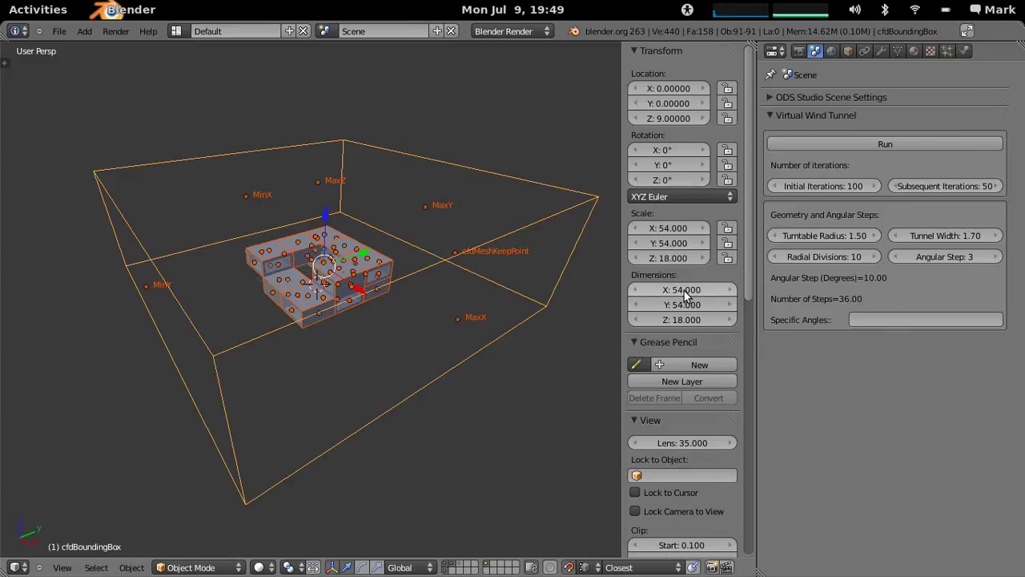
Step: Save the file and run the virtual wind tunnel, with the terminal window brought forward and widened to show the solver output
click(62, 31)
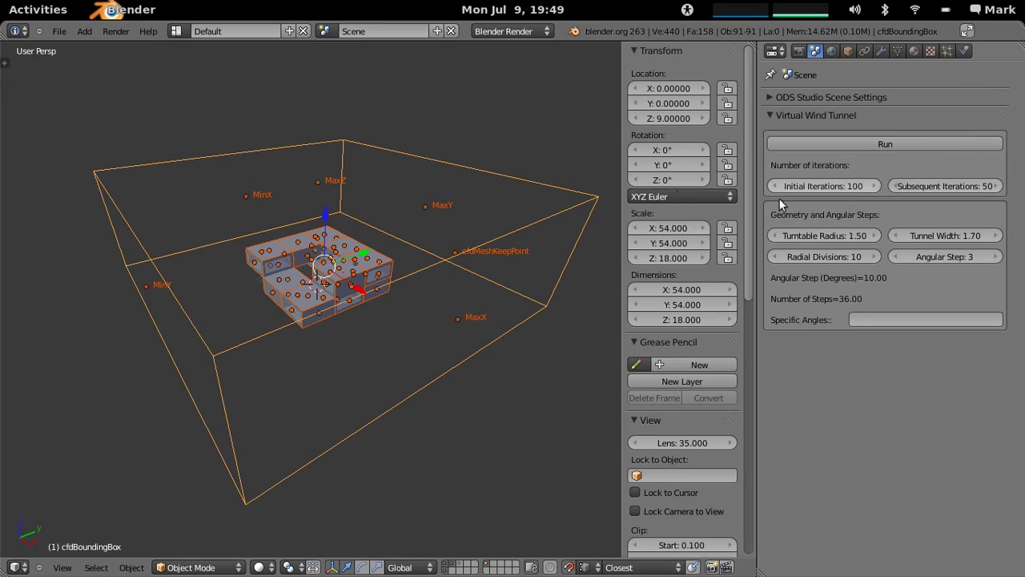
mouse_move(22, 29)
click(332, 210)
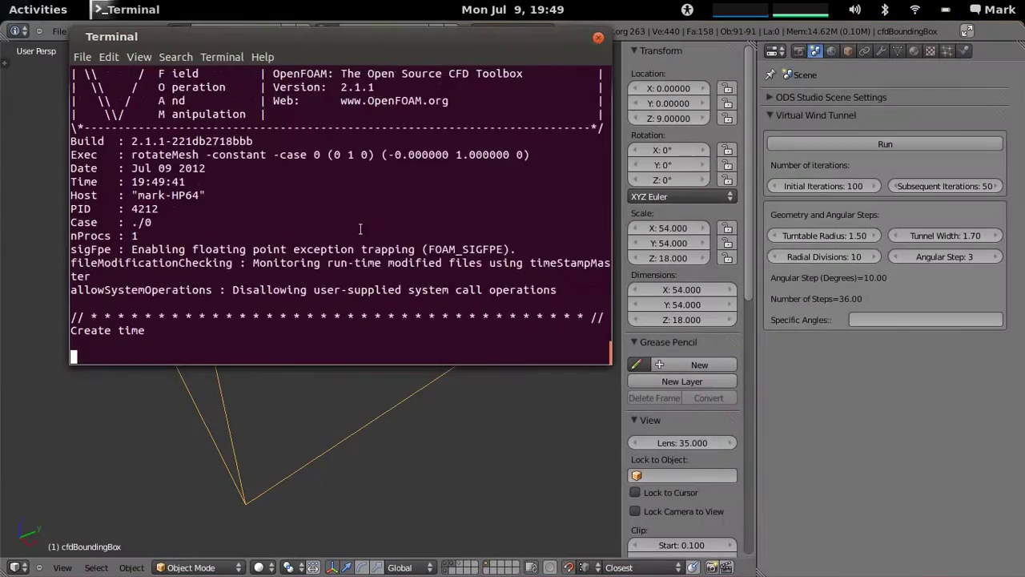
drag(330, 47, 272, 30)
drag(554, 359, 682, 322)
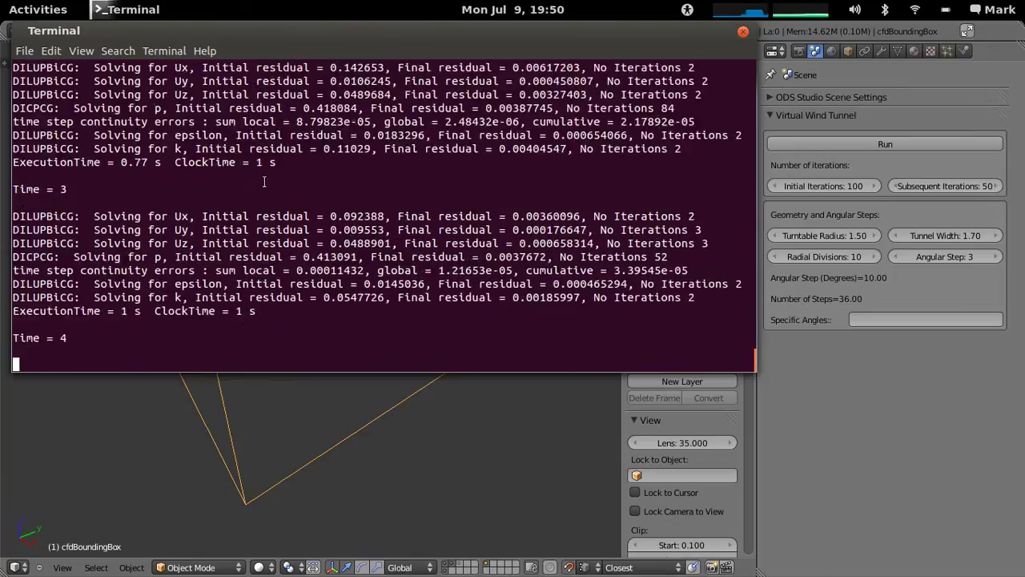
Step: Switch to the file manager, open the airflowNetwork folder under Desktop/demos and place its window beside the terminal
mouse_move(1, 2)
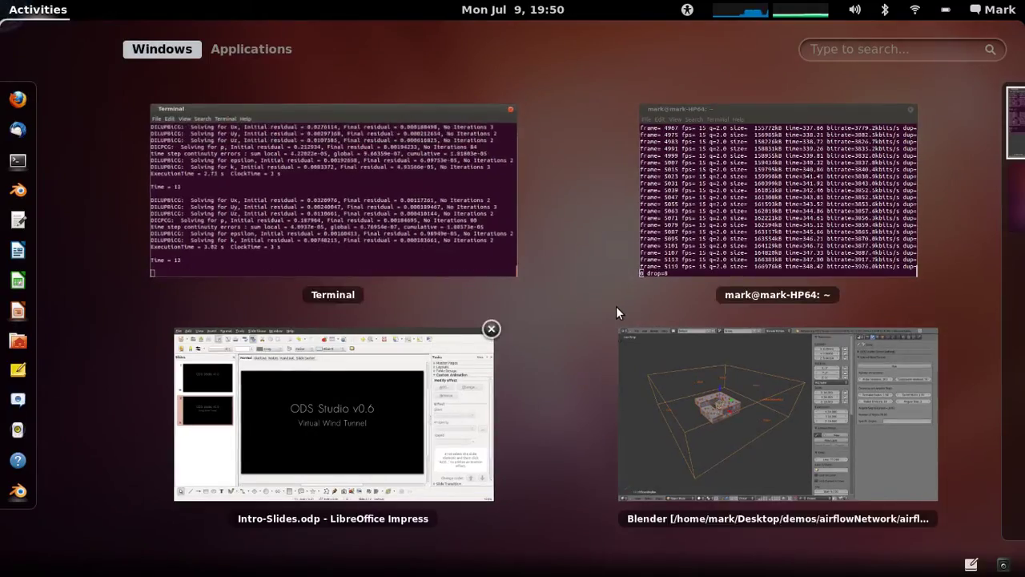
click(519, 190)
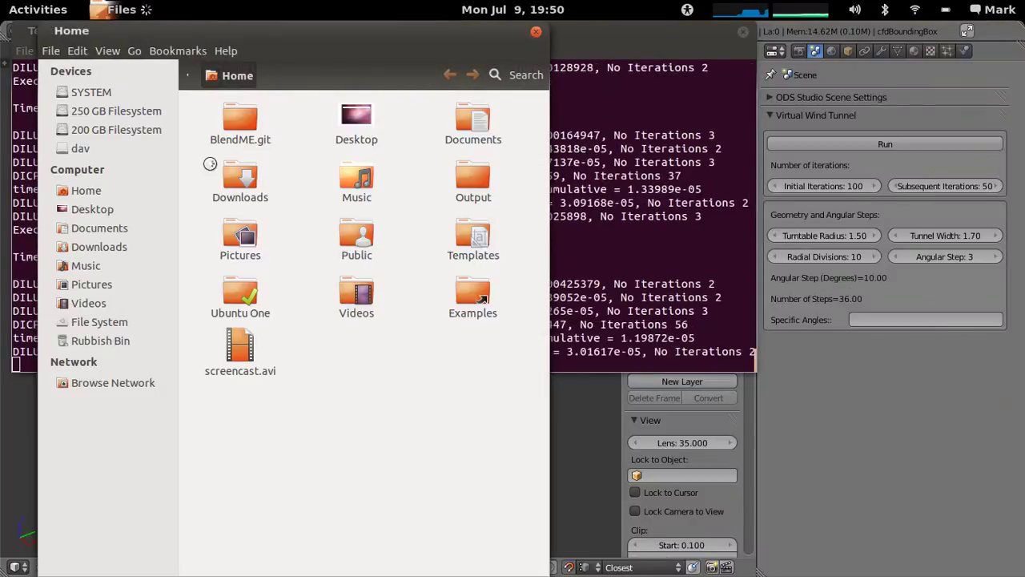
double_click(471, 116)
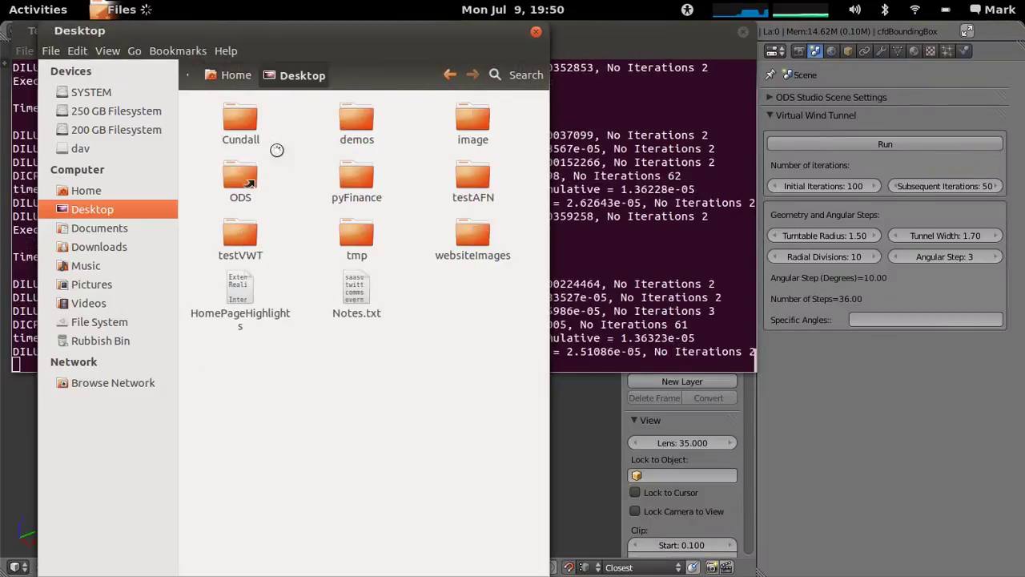
double_click(345, 127)
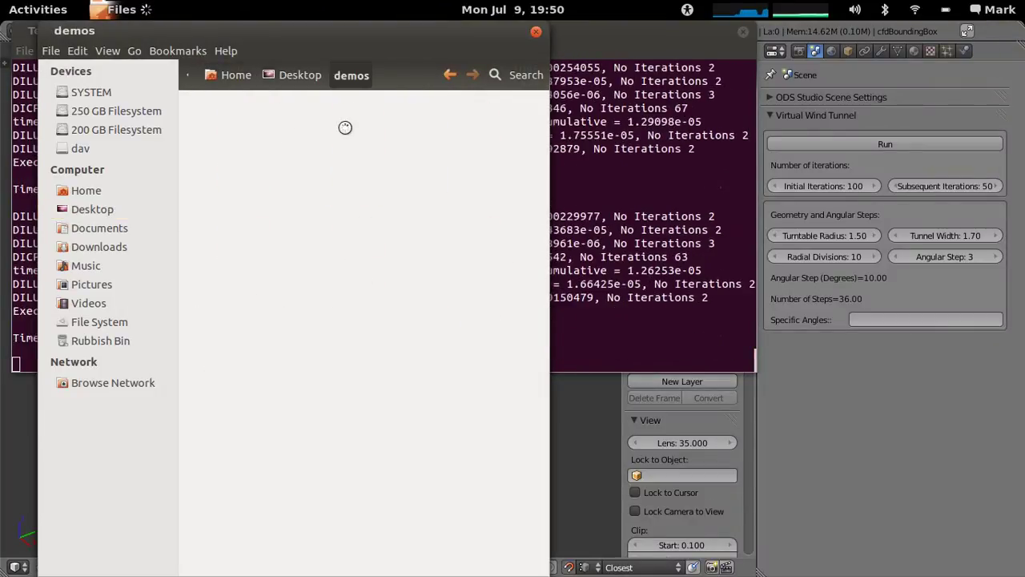
double_click(240, 129)
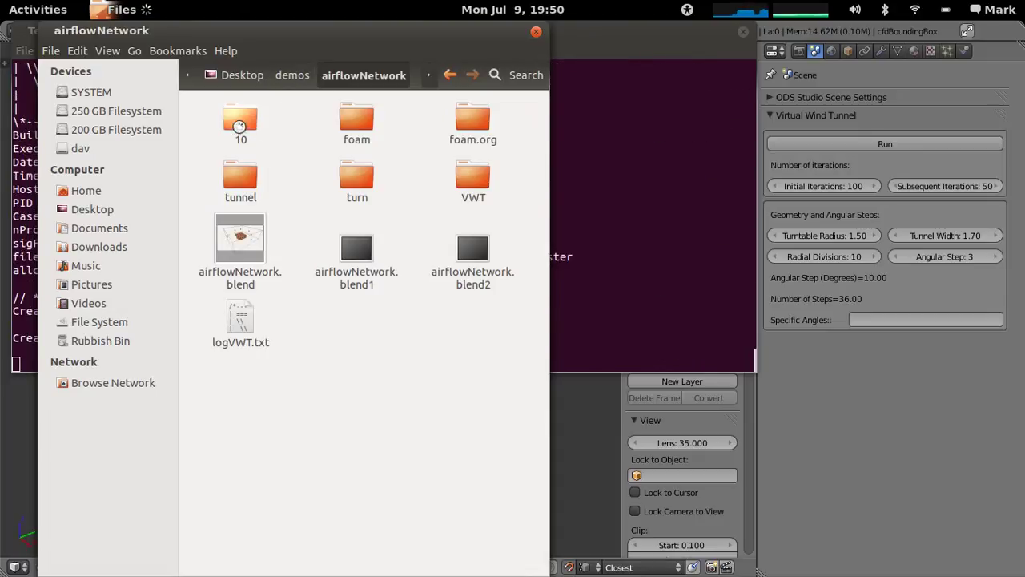
drag(309, 57, 652, 57)
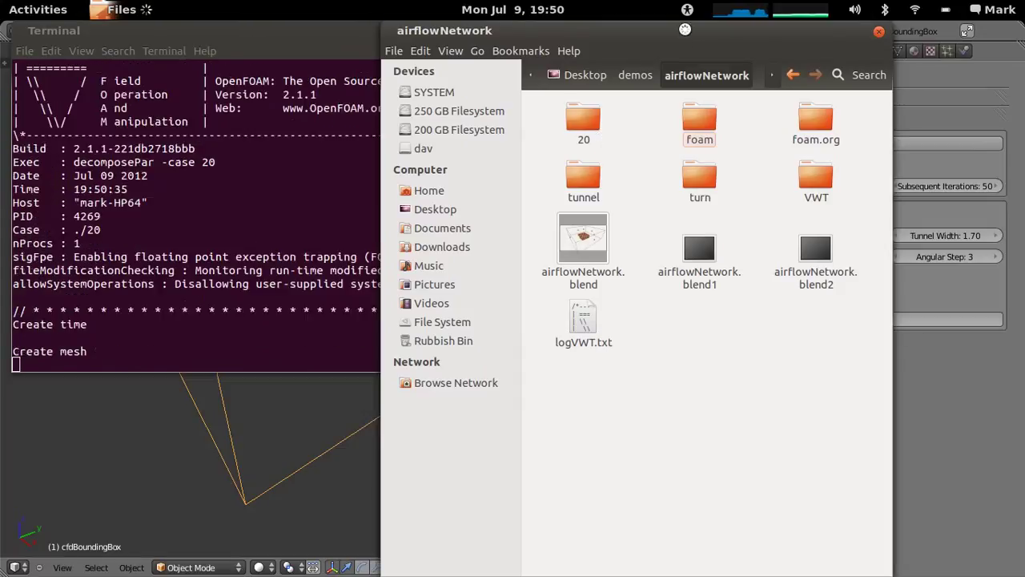
drag(680, 30, 812, 31)
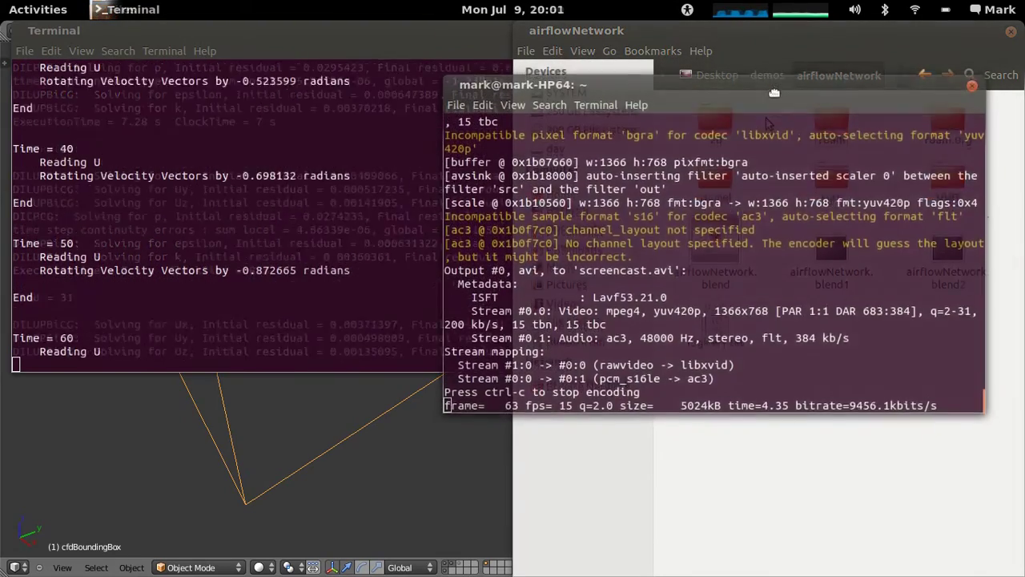
Step: Bring the airflowNetwork folder window in front of the recording terminal and open its VWT folder
drag(773, 92, 757, 130)
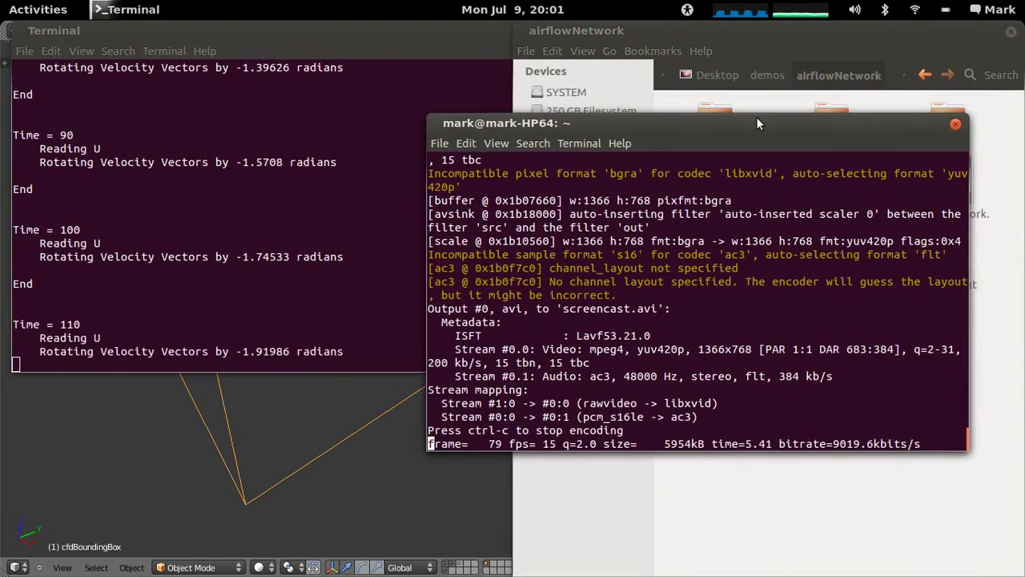
click(768, 36)
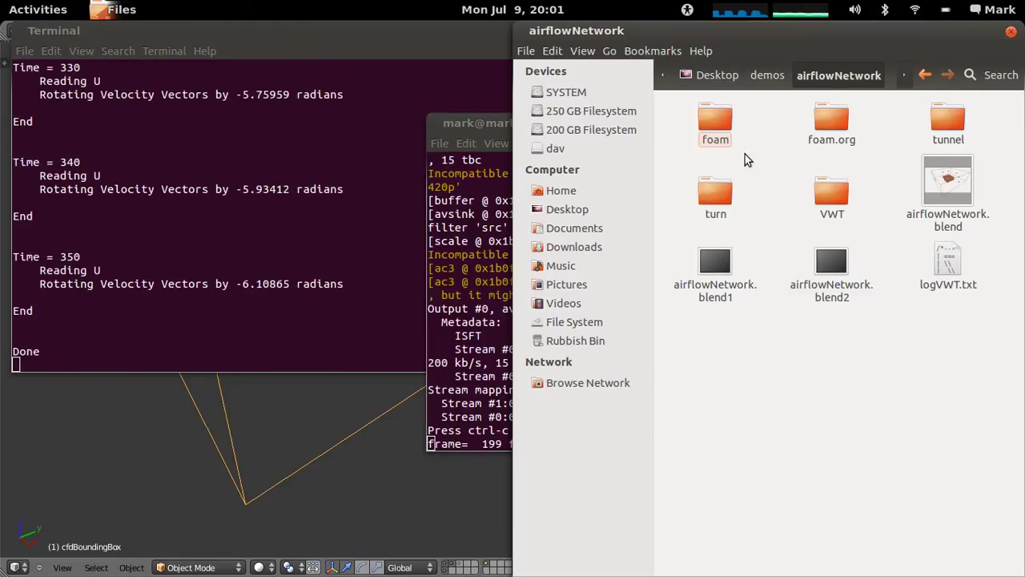
double_click(830, 194)
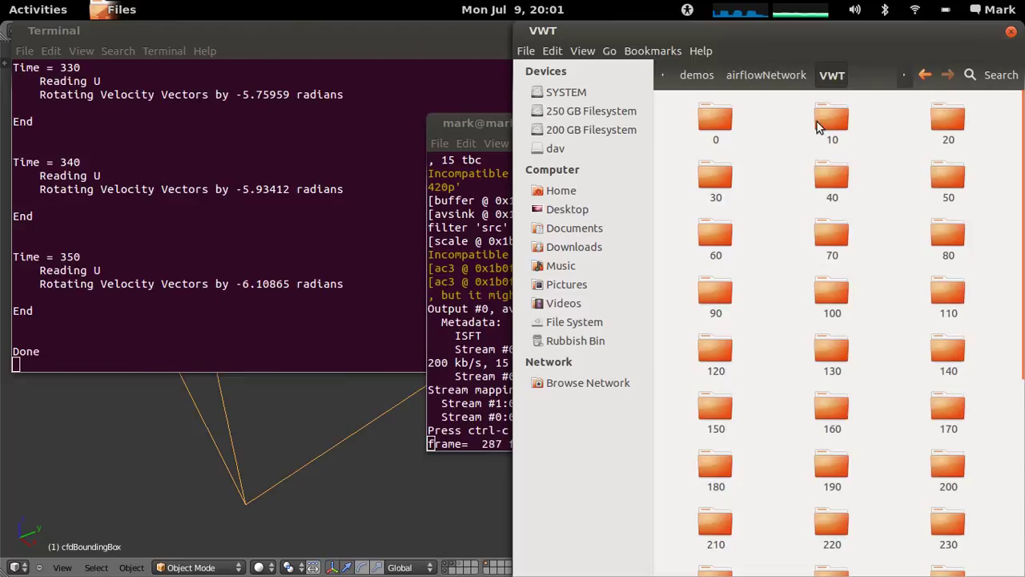
Step: Examine the per-angle result folders and log files in VWT, and return to the airflowNetwork folder
scroll(929, 240, down, 6)
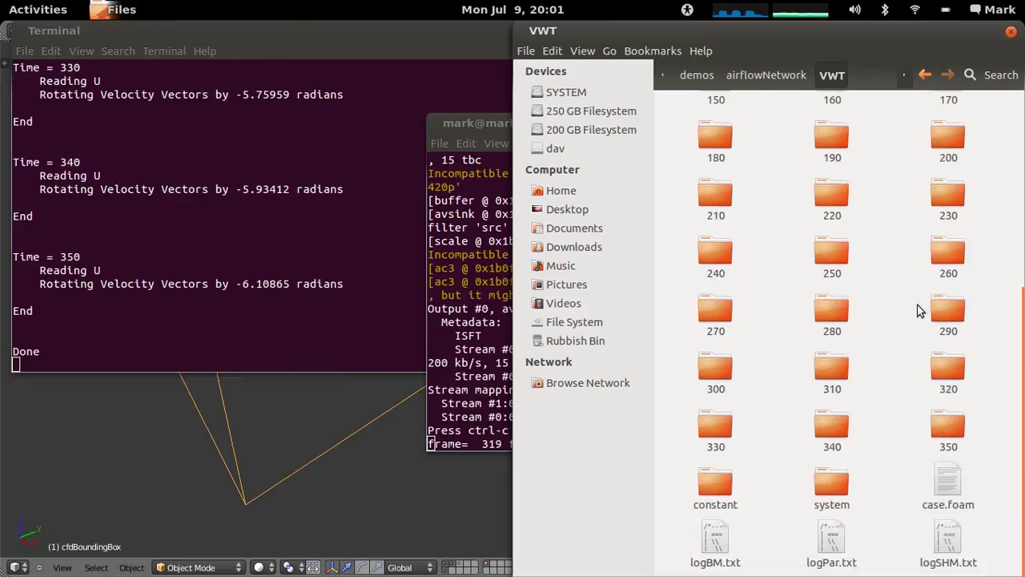
scroll(945, 430, up, 6)
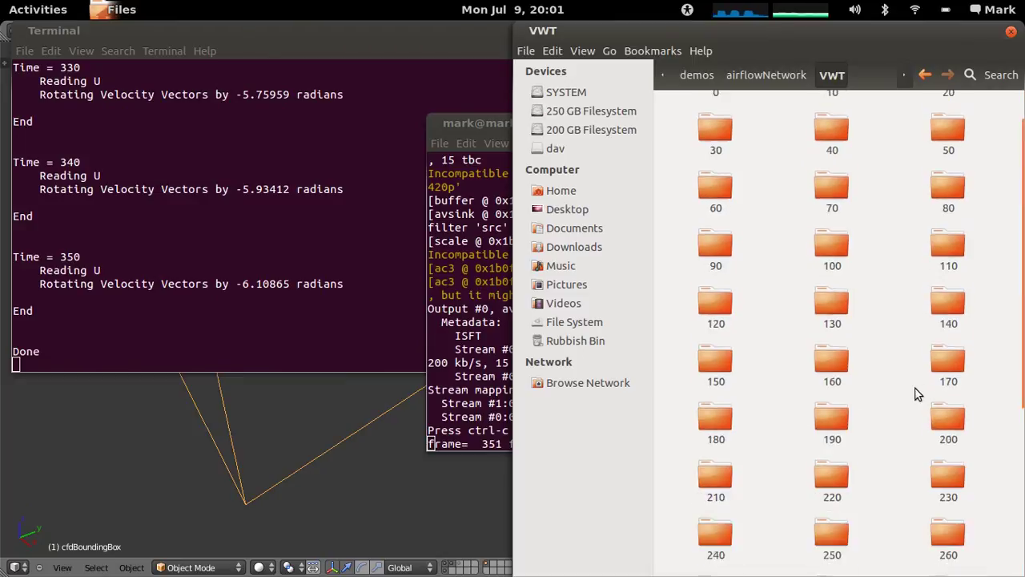
click(766, 74)
Step: Switch to Blender, run ParaView from the CFD post-processing options in the ODS Studio scene settings, and bring its window forward
click(37, 9)
click(293, 365)
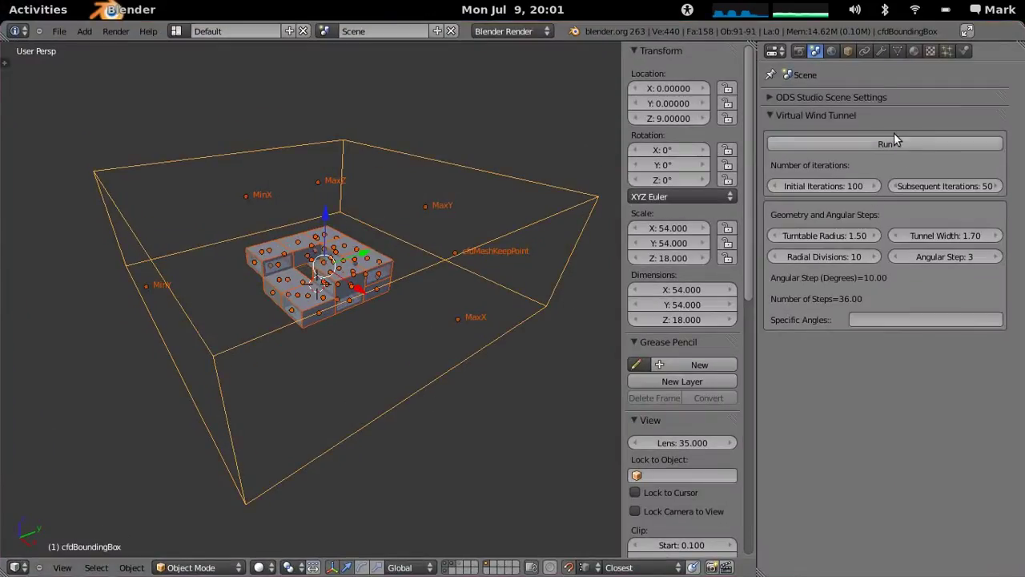
click(797, 97)
click(882, 246)
text(//)
click(971, 230)
click(970, 230)
click(919, 246)
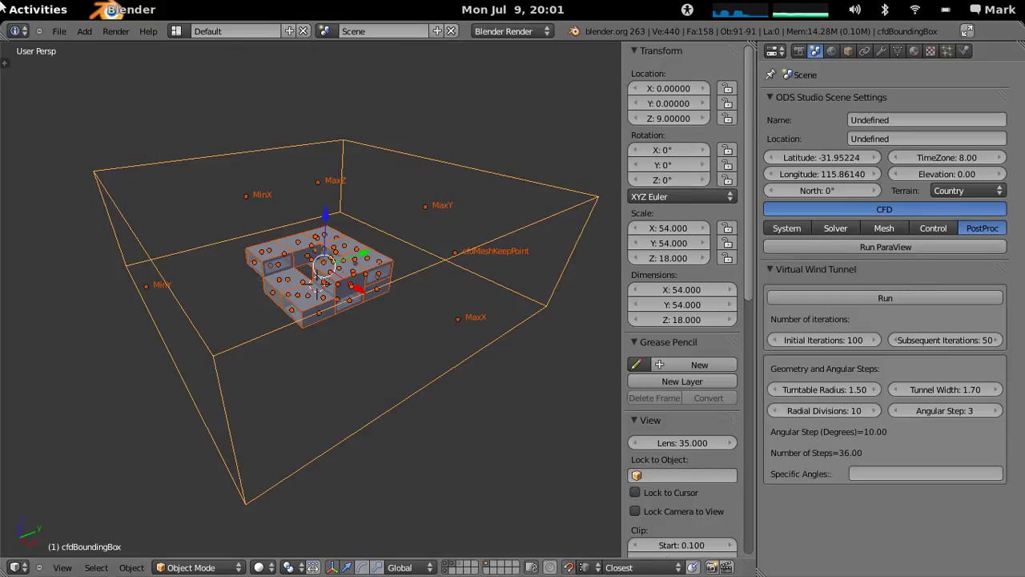
mouse_move(1, 1)
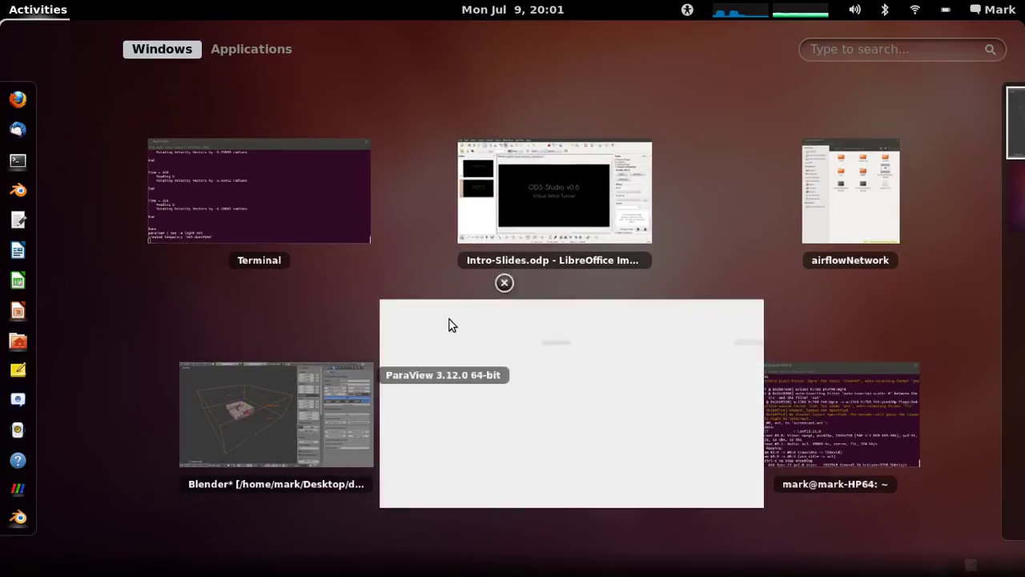
click(551, 395)
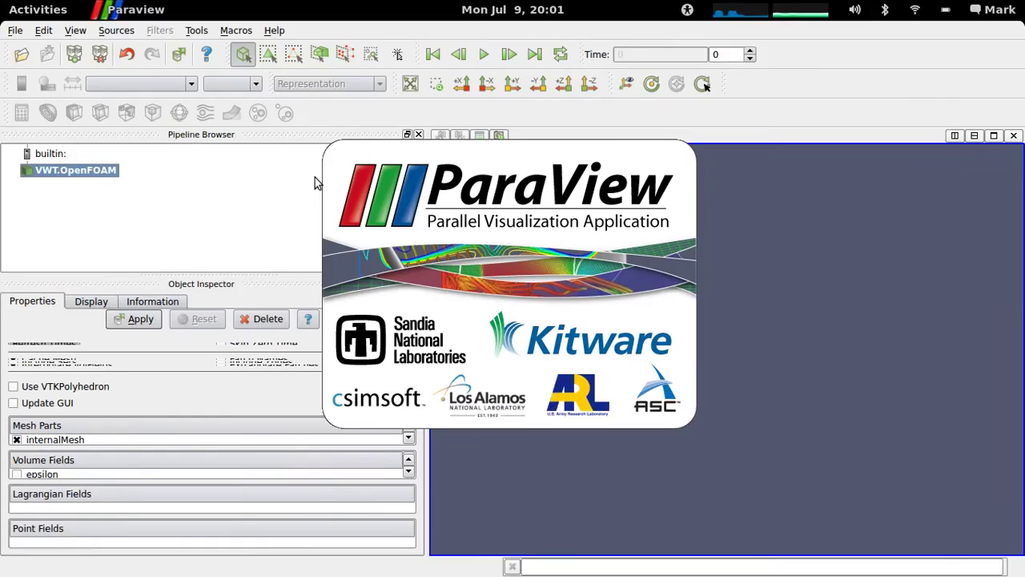
Step: Load the VWT.OpenFOAM case with the volume field U deselected and Utrans selected alongside p
drag(419, 395, 421, 474)
click(17, 435)
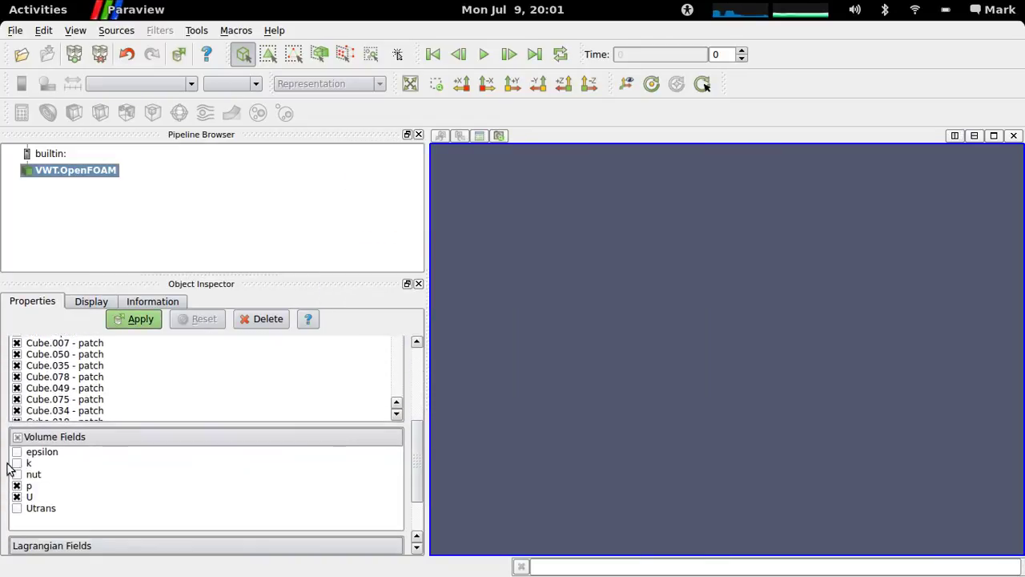
click(17, 496)
click(17, 508)
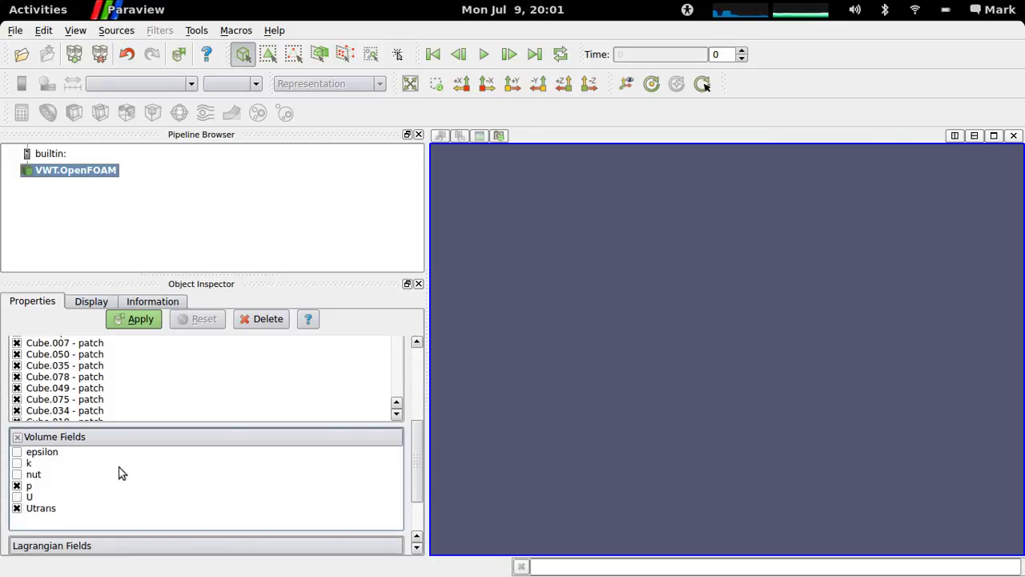
click(138, 320)
Step: Display the VWT.OpenFOAM case as Wireframe and view it from above along the Z axis
mouse_move(562, 440)
mouse_down()
mouse_move(565, 428)
mouse_move(561, 438)
mouse_up()
click(373, 83)
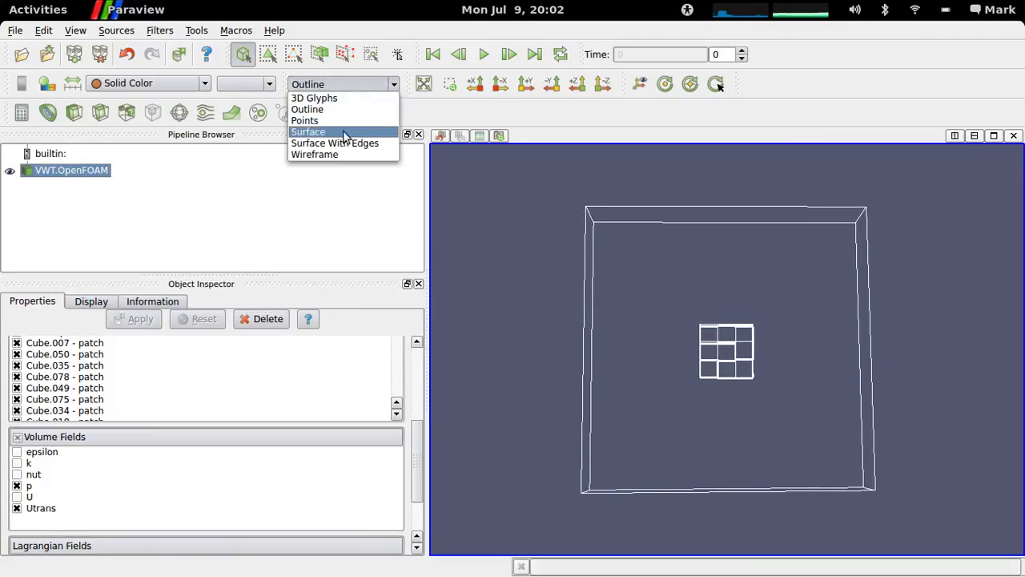
click(344, 155)
scroll(698, 344, up, 2)
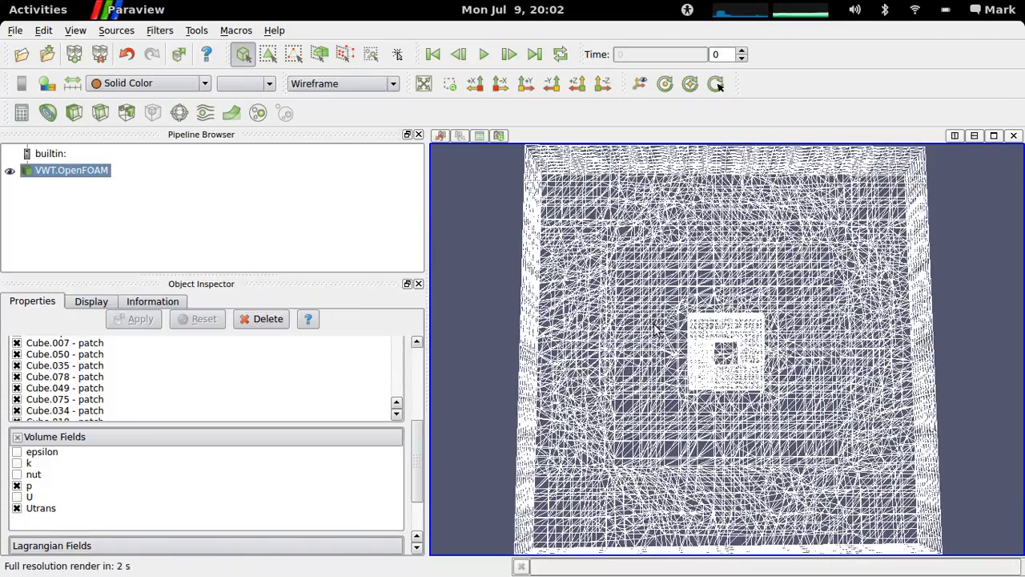
click(603, 84)
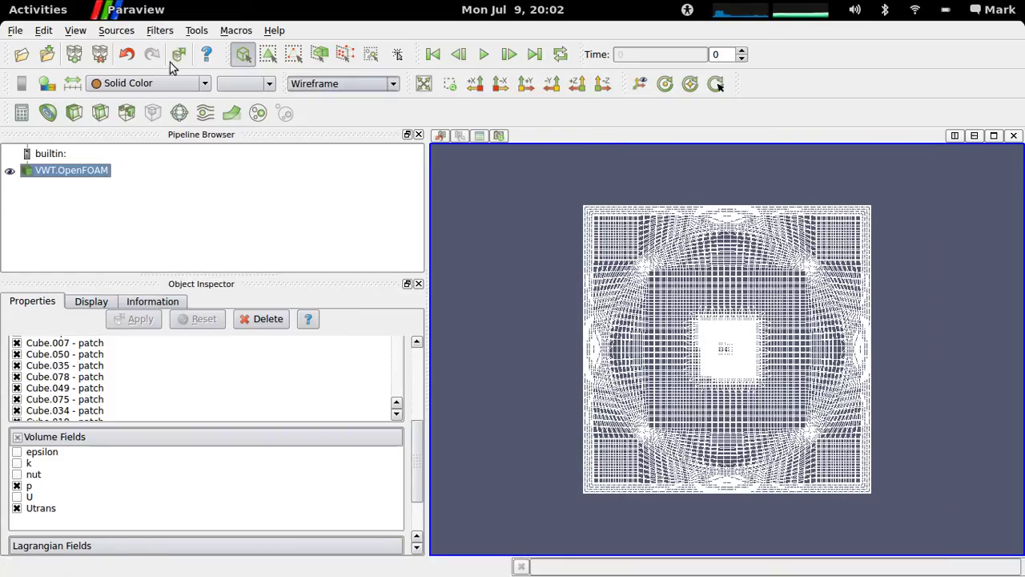
Step: Switch the 3D view to parallel projection in the view settings
click(43, 30)
click(66, 241)
click(422, 227)
click(705, 399)
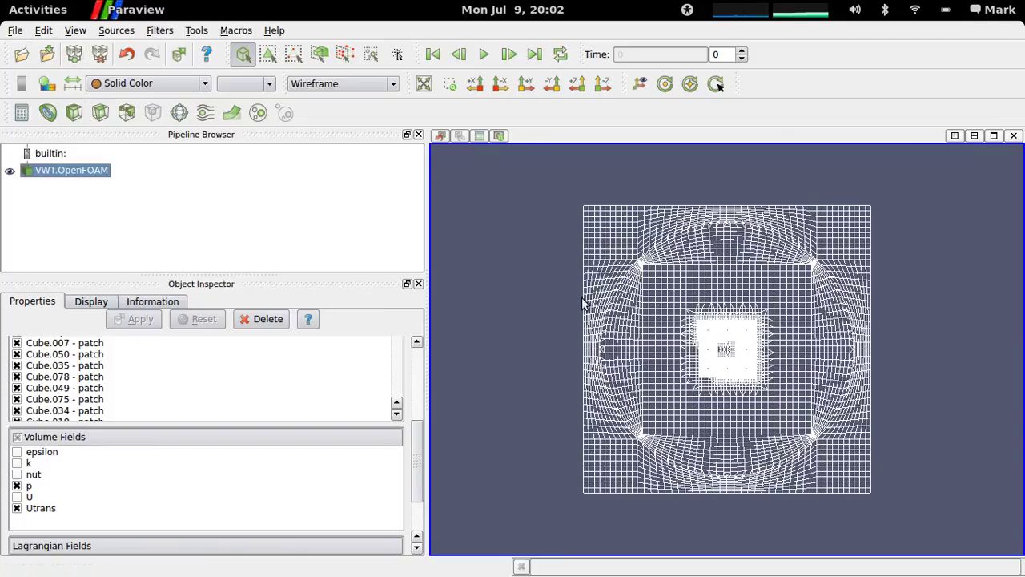
click(16, 32)
click(15, 32)
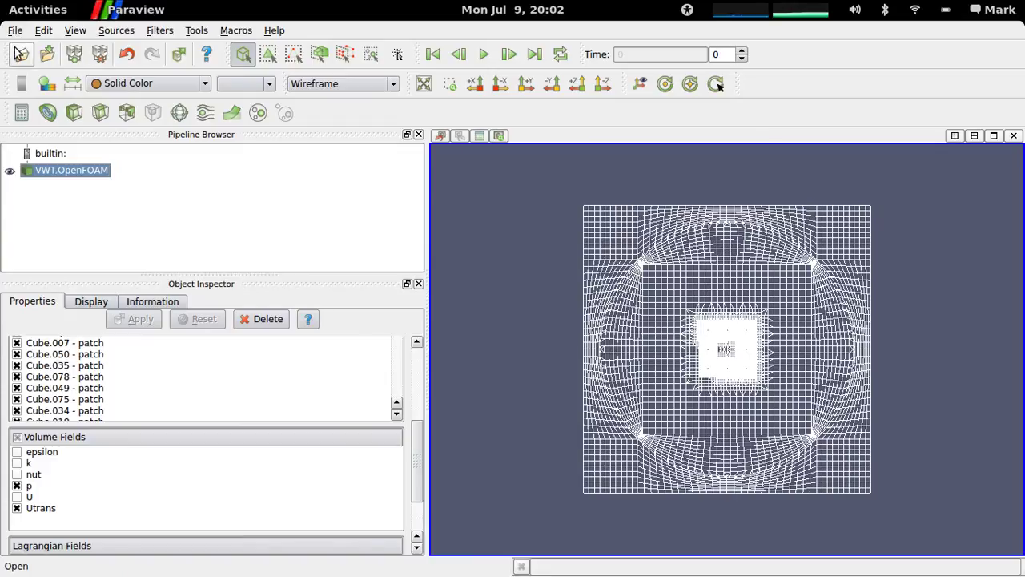
Step: Slice the VWT.OpenFOAM case with a Z-normal plane whose origin is at Z = 2
click(93, 115)
drag(422, 453, 422, 401)
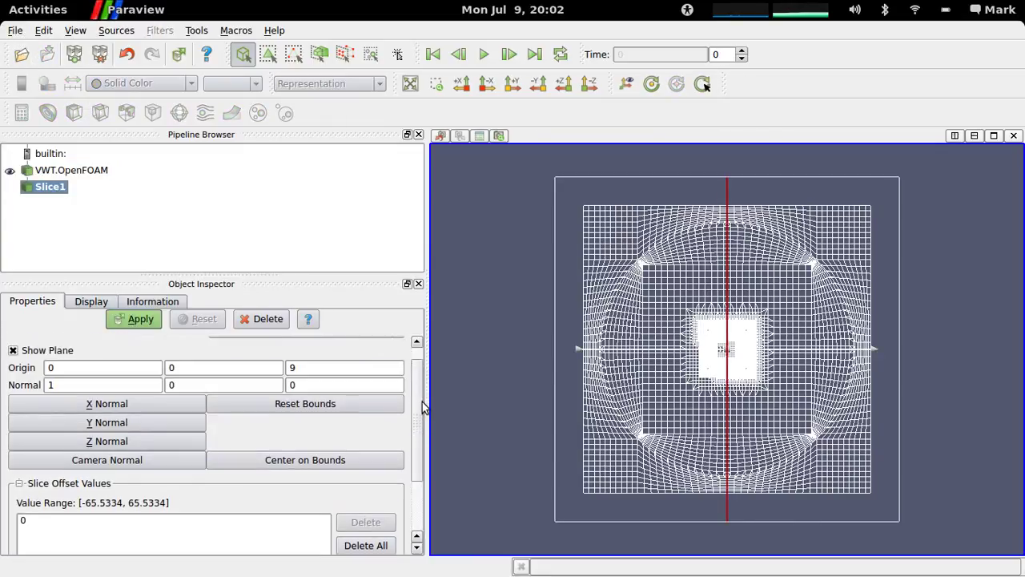
click(130, 438)
double_click(331, 365)
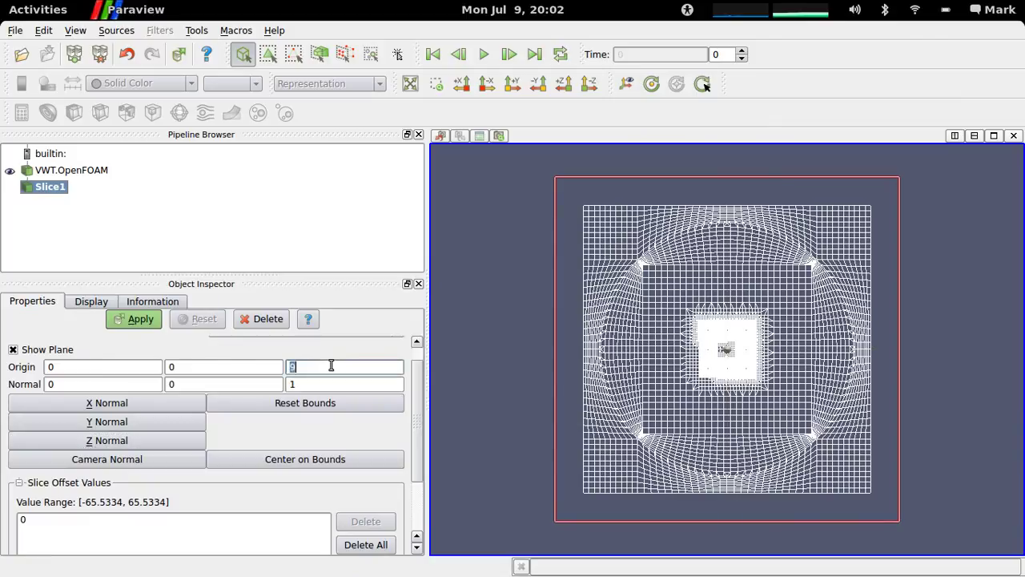
text(2)
click(136, 319)
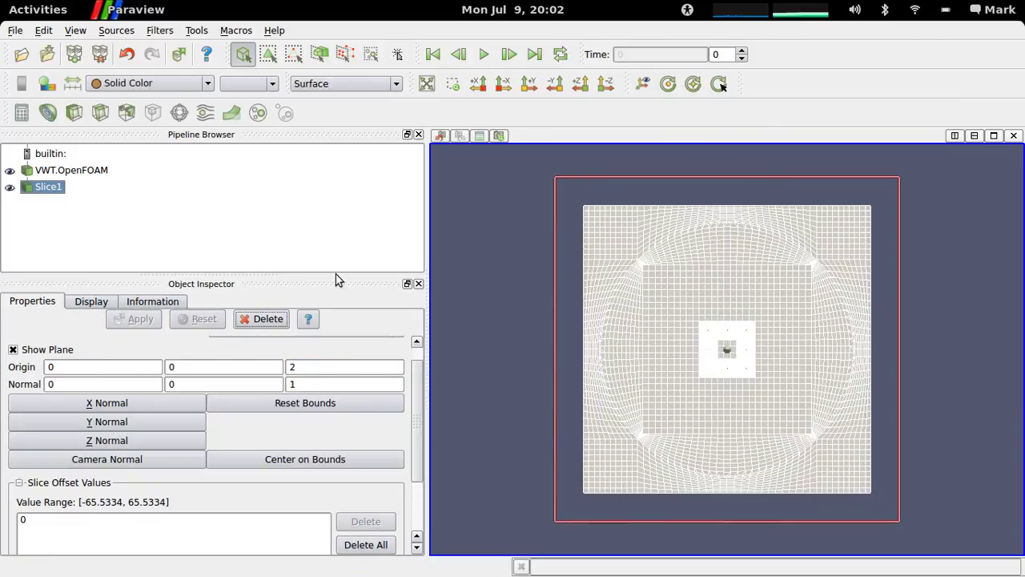
Step: Color the slice by the Utrans point data and hide the slice plane outline
click(124, 84)
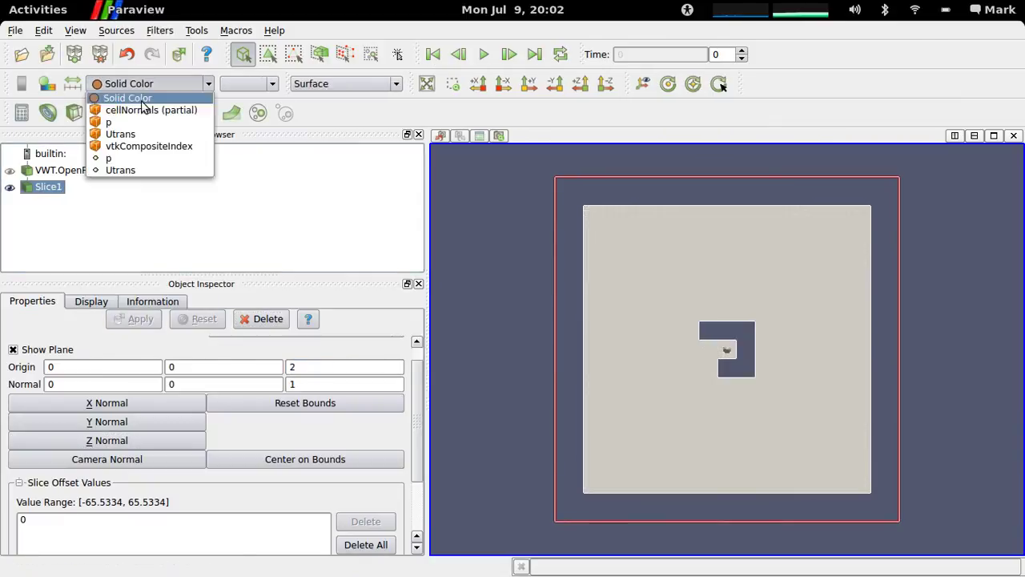
click(138, 169)
right_drag(492, 237, 492, 296)
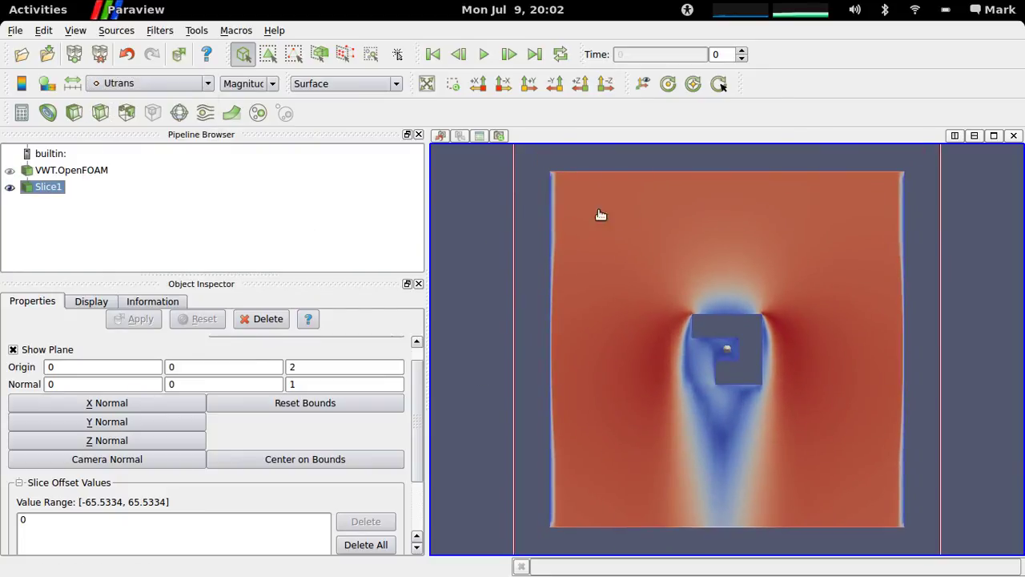
click(13, 349)
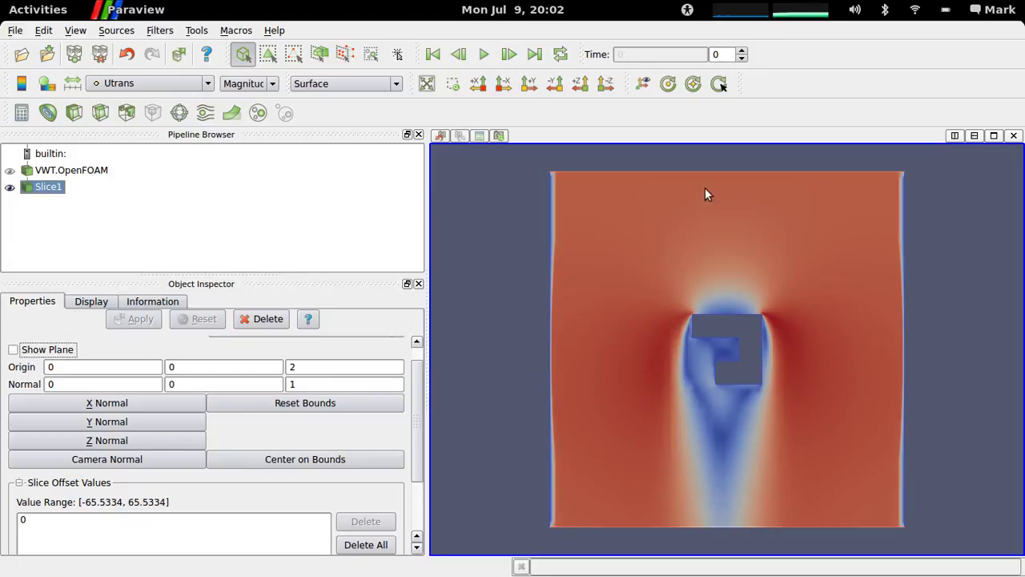
Step: Step and play the slice results through all wind angles, and examine the wake around the building up close from a rotated view
click(507, 58)
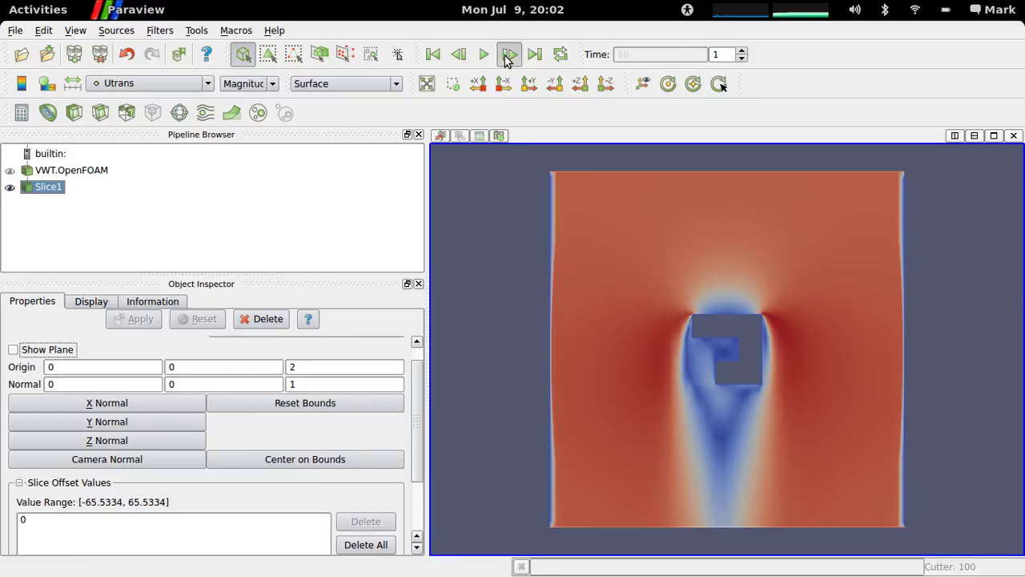
click(507, 56)
click(507, 56)
click(507, 57)
click(507, 56)
click(507, 56)
click(507, 56)
click(507, 56)
click(483, 54)
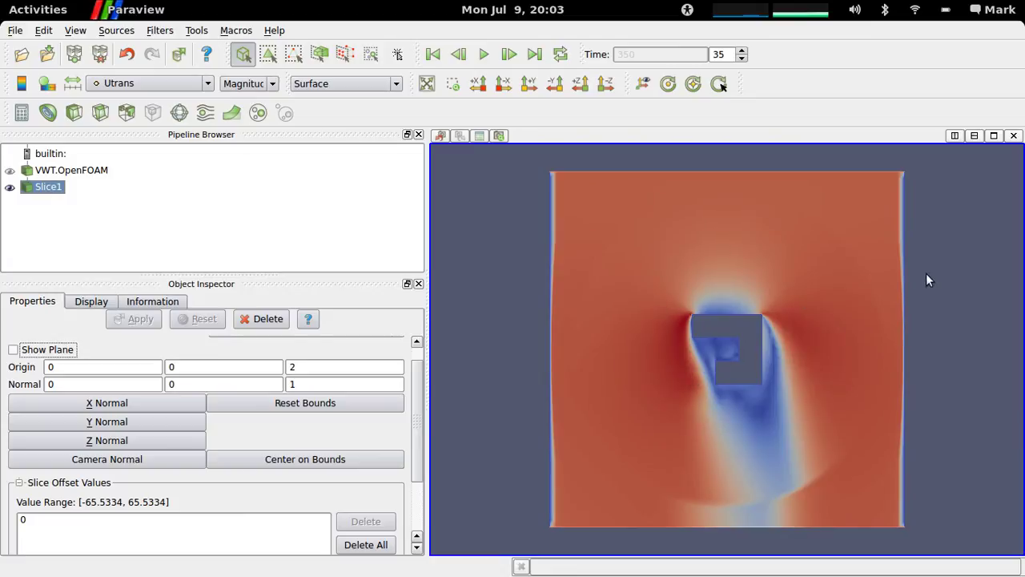
right_drag(702, 277, 698, 423)
drag(698, 424, 709, 389)
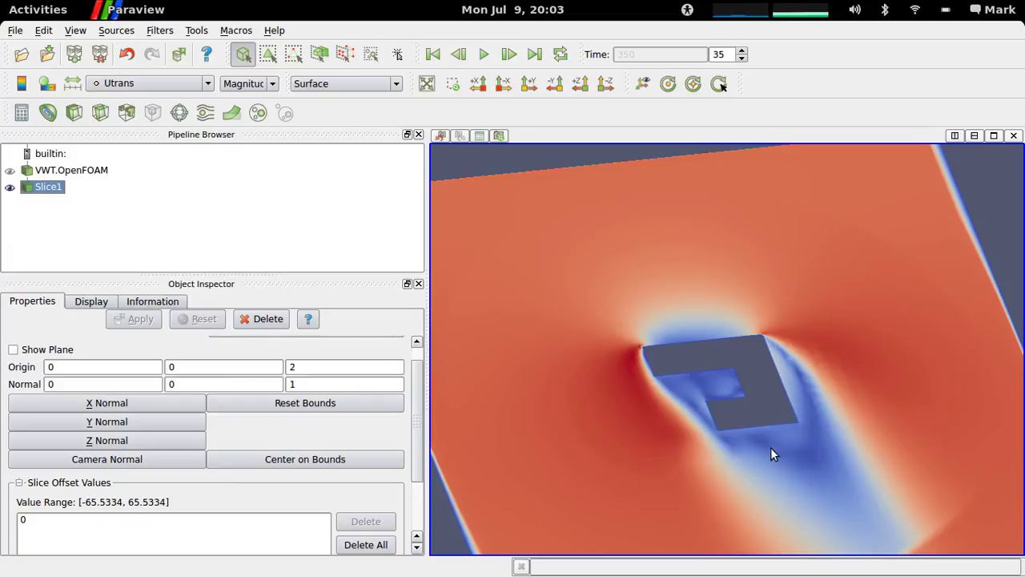
drag(784, 453, 695, 449)
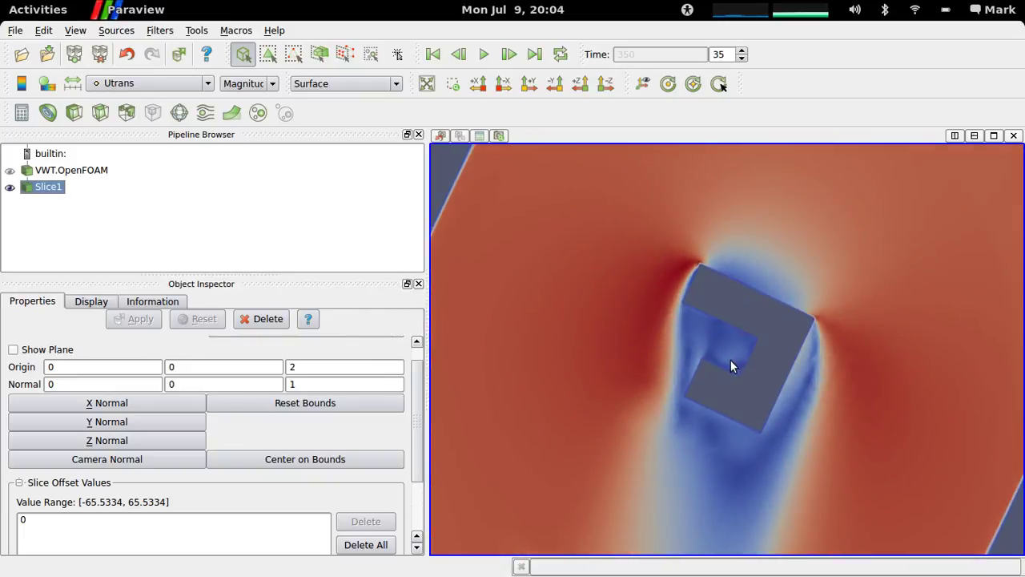